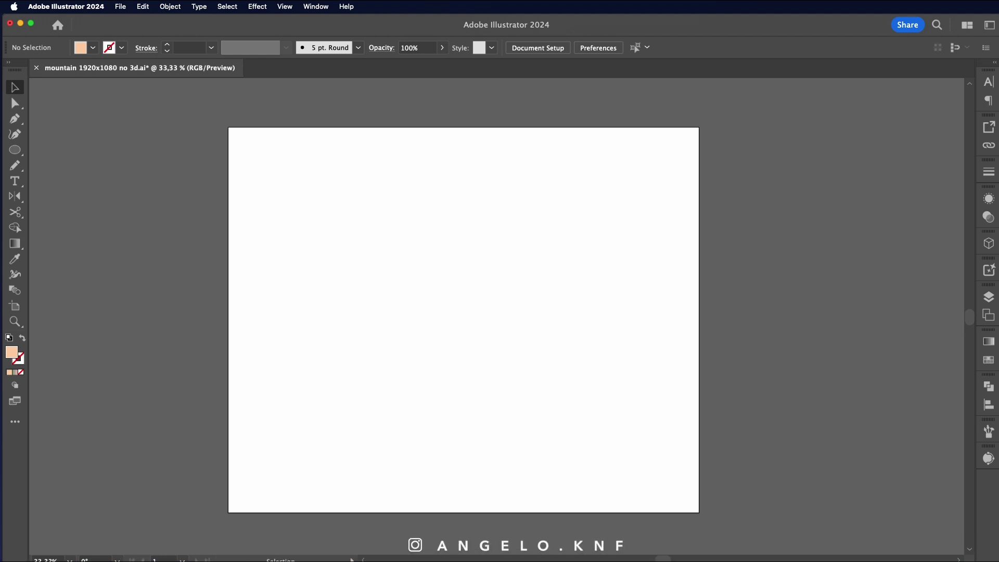
Step: Show the Text to Vector Graphic (Beta) options and set the type to Scene
left_click(988, 270)
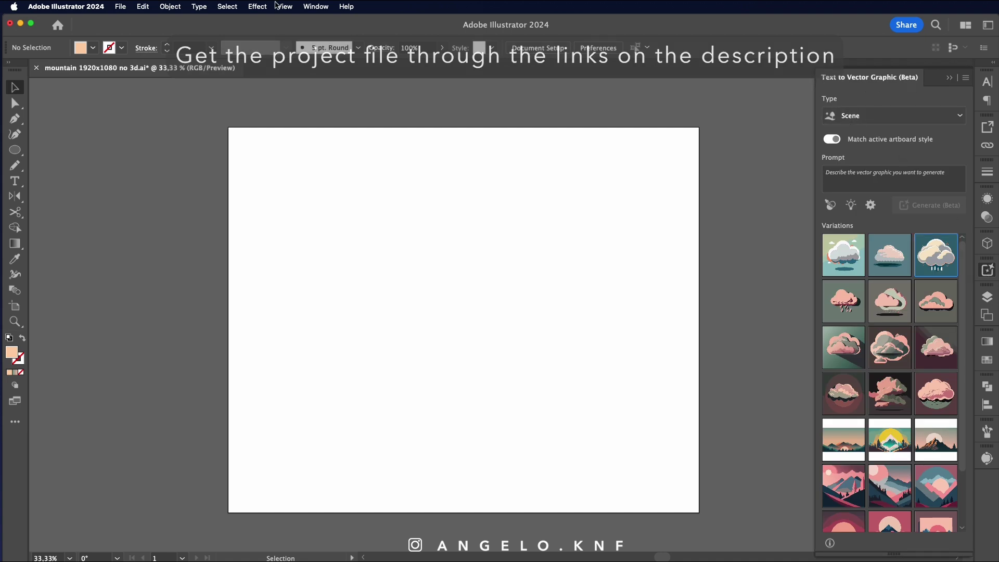
left_click(315, 6)
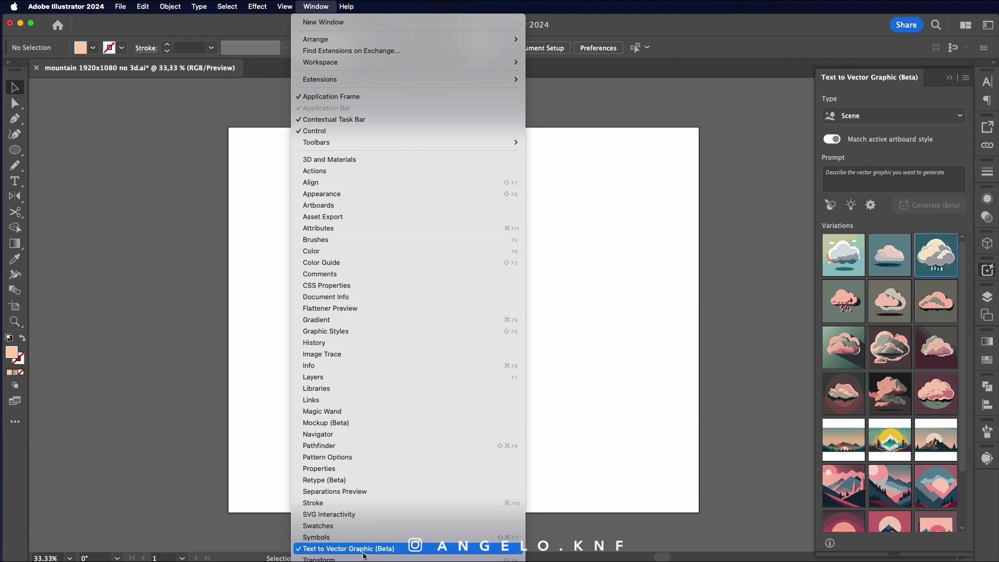
left_click(364, 551)
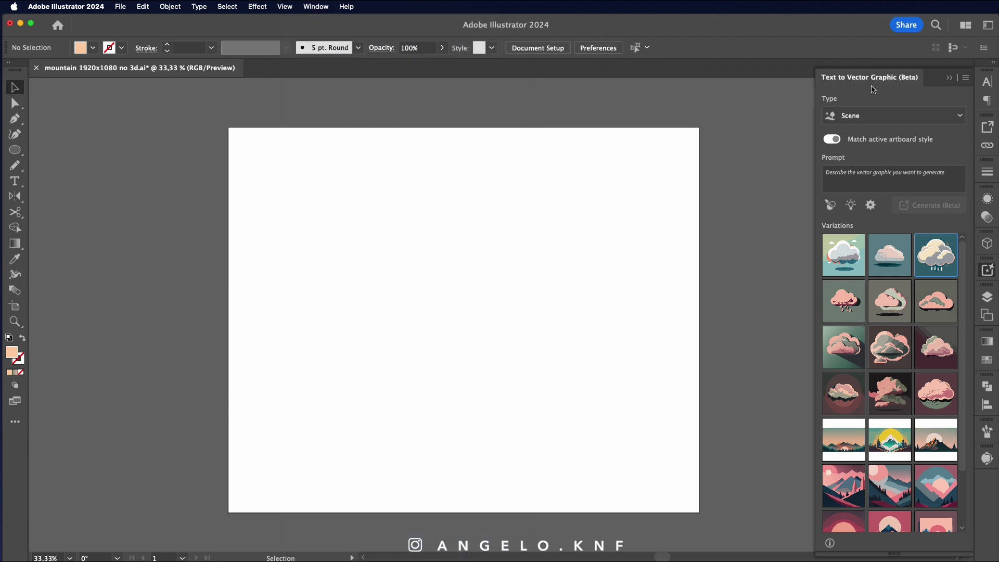
left_click(917, 117)
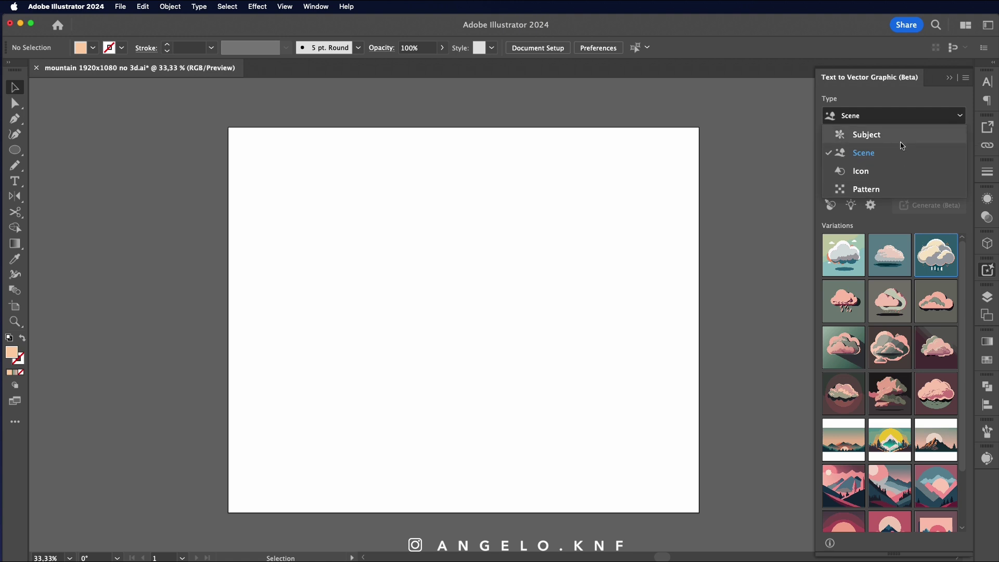
left_click(918, 155)
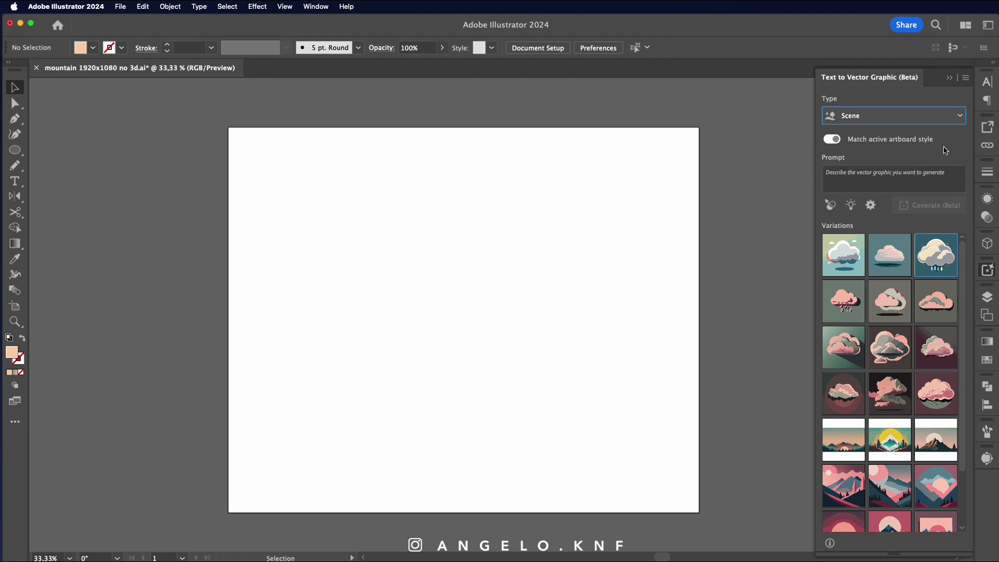
Step: Generate a vector scene from the prompt "mountain scenery with sun and trees, daylight, minimal"
left_click(917, 176)
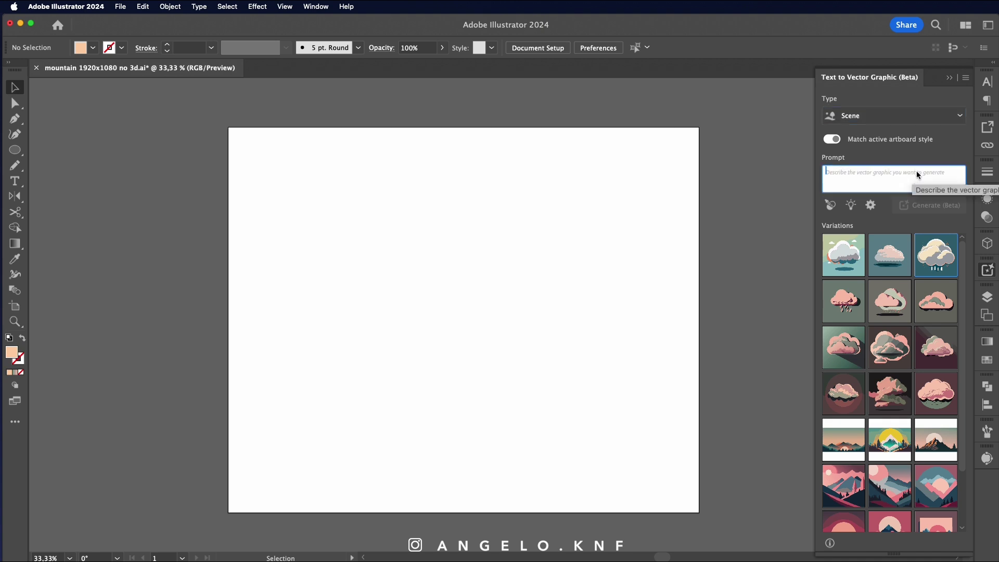
type("mountain ")
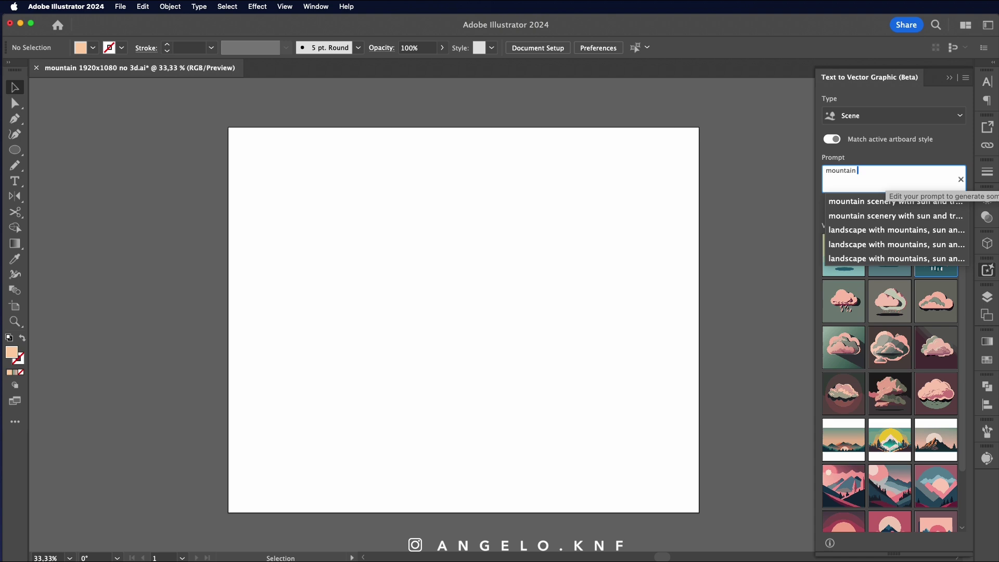
type("scenery with sun and tr")
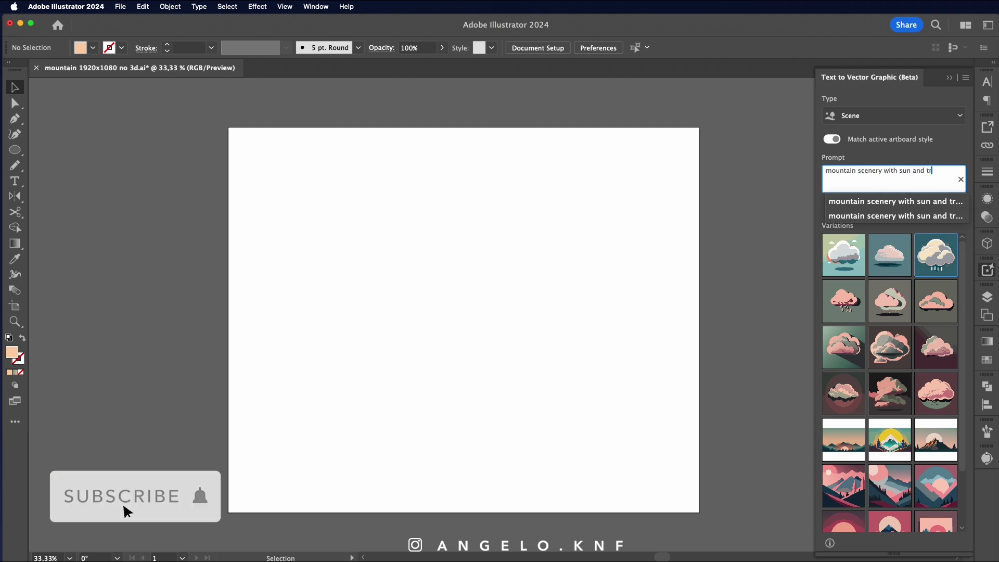
type("ees, daylight, minimal")
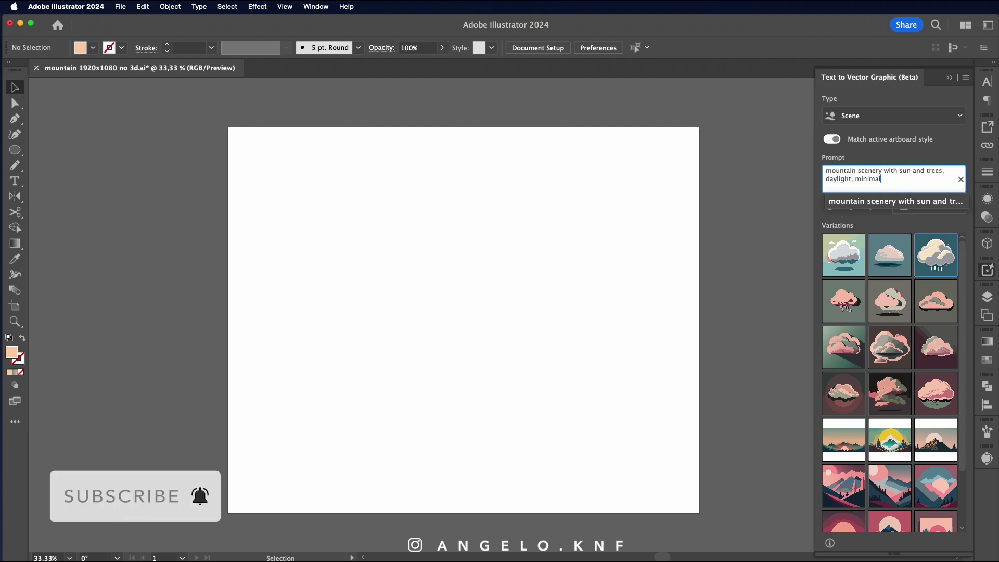
key("Return")
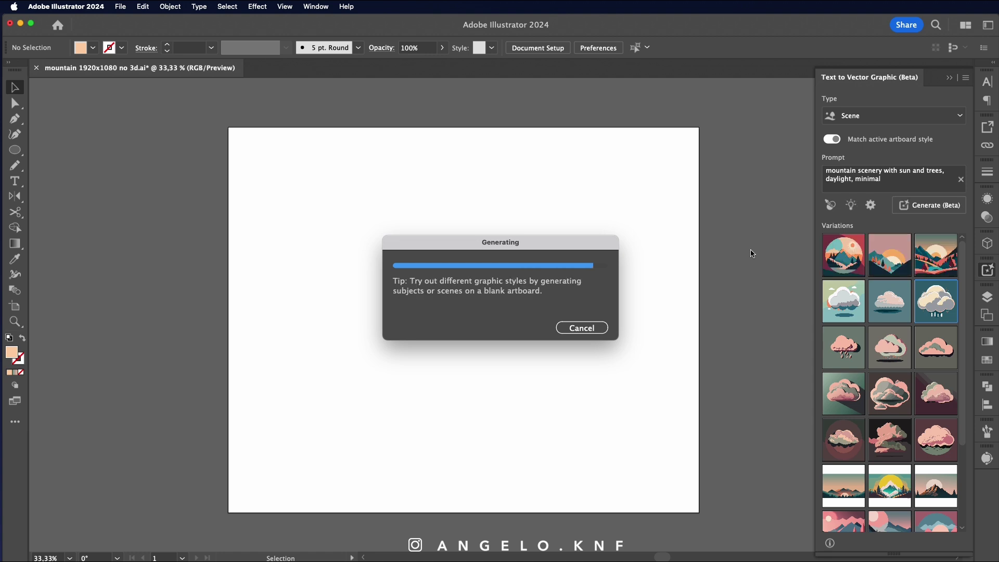
Step: Preview the newly generated mountain scene variations on the artboard one after another
left_click(636, 303)
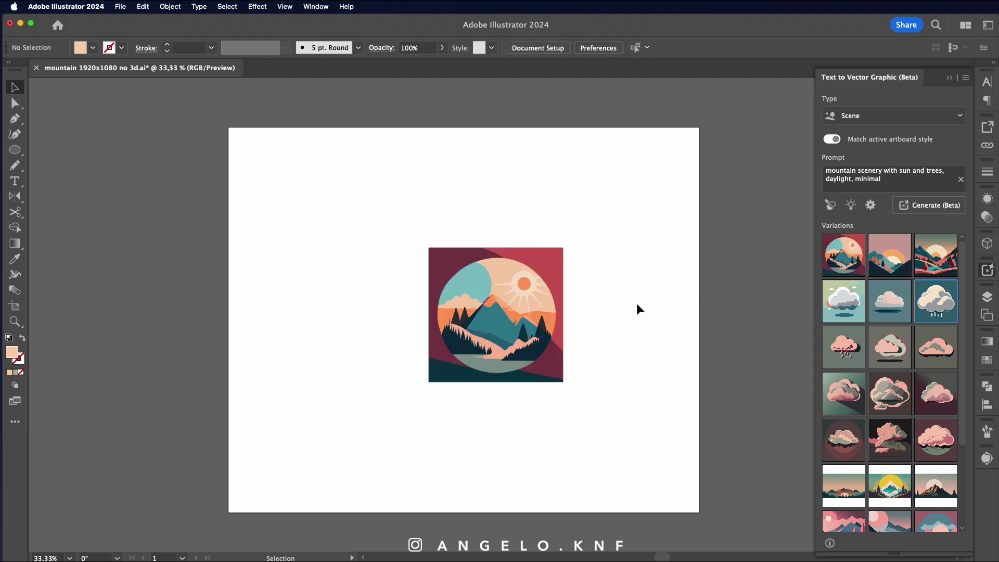
scroll(533, 302, "up", 3)
left_click(533, 306)
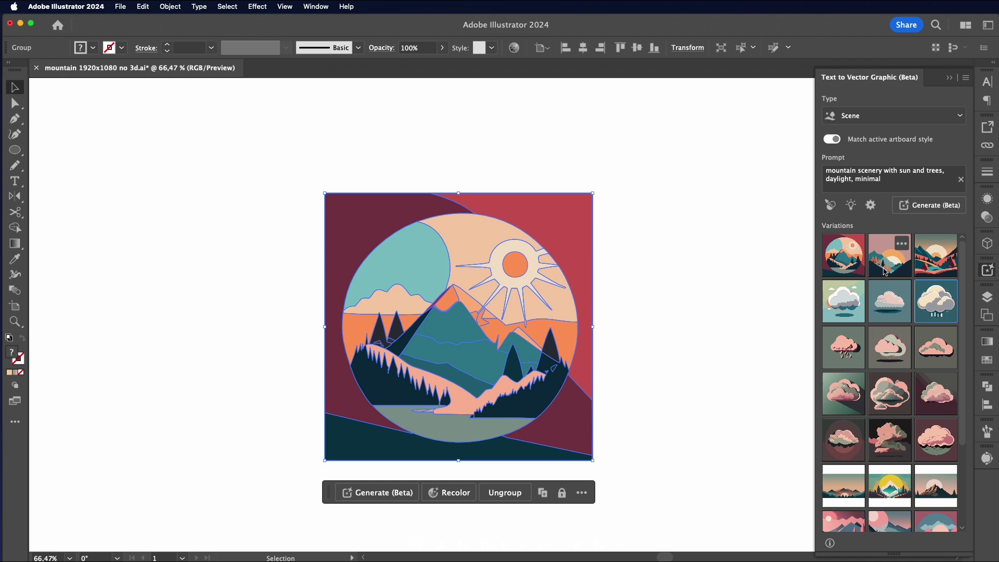
left_click(890, 255)
left_click(647, 324)
left_click(563, 325)
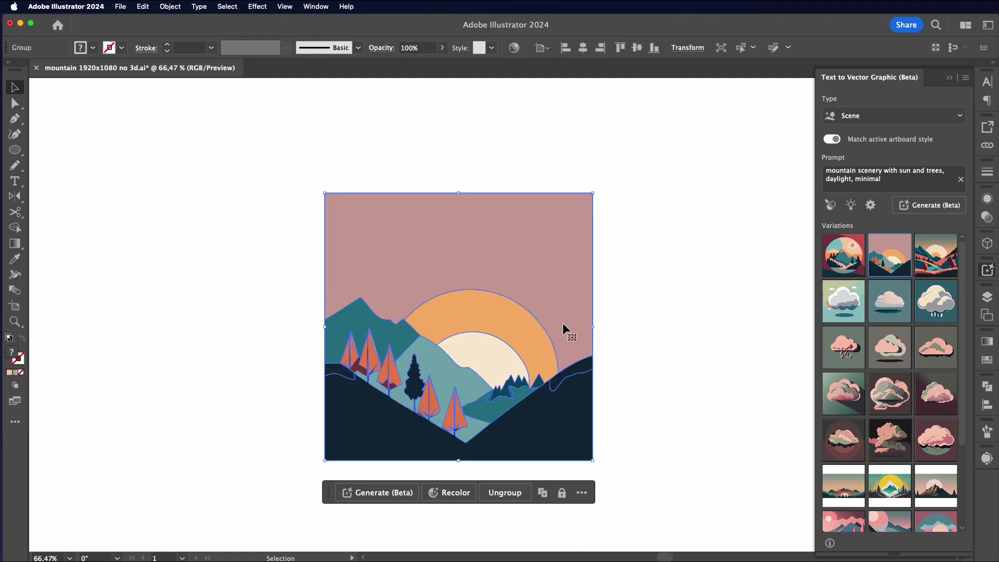
left_click(936, 255)
left_click(665, 295)
Step: Swap the scene for the earlier variation with a dark mountain and pine trees in front of a pale sun
scroll(887, 363, "down", 5)
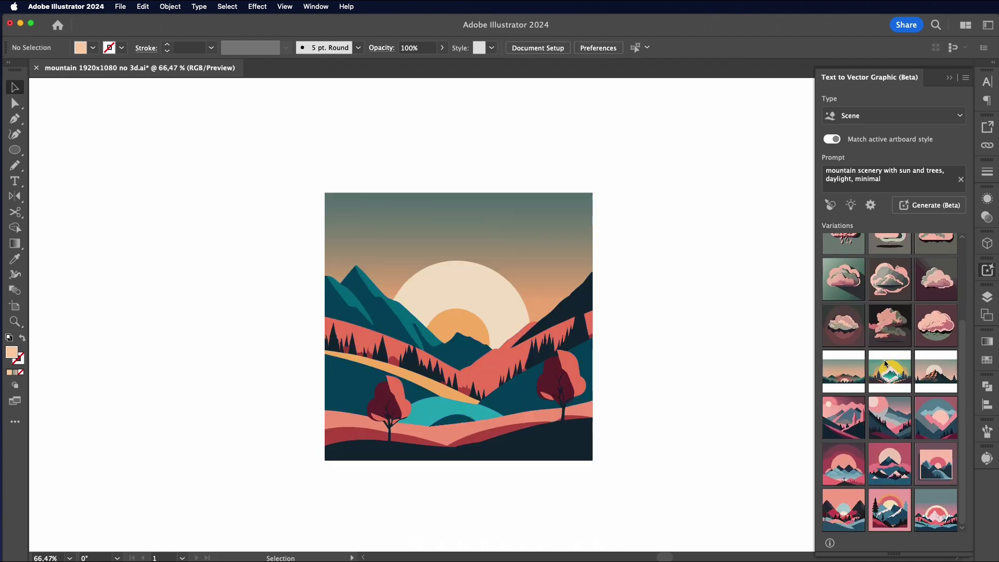
left_click(885, 365)
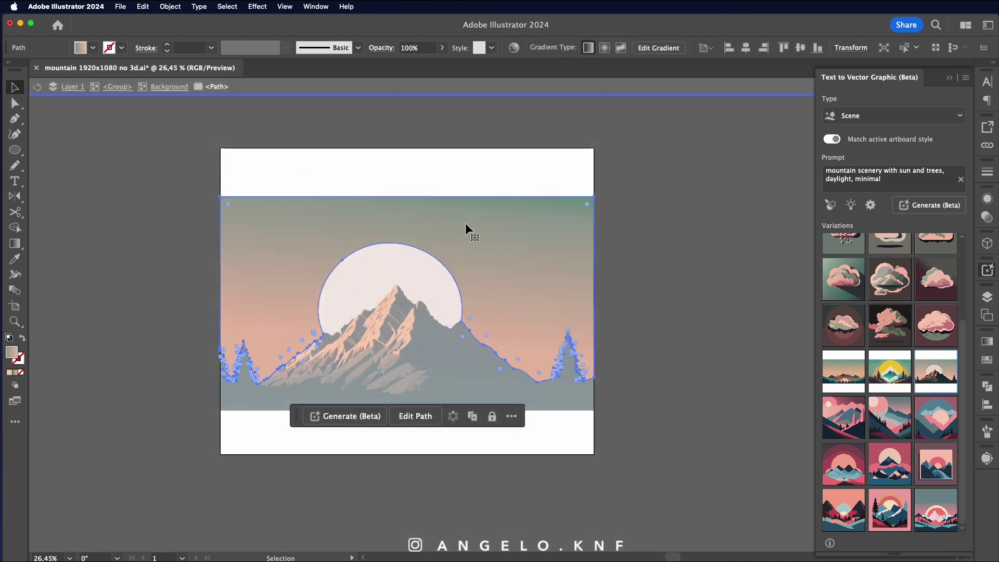
double_click(621, 192)
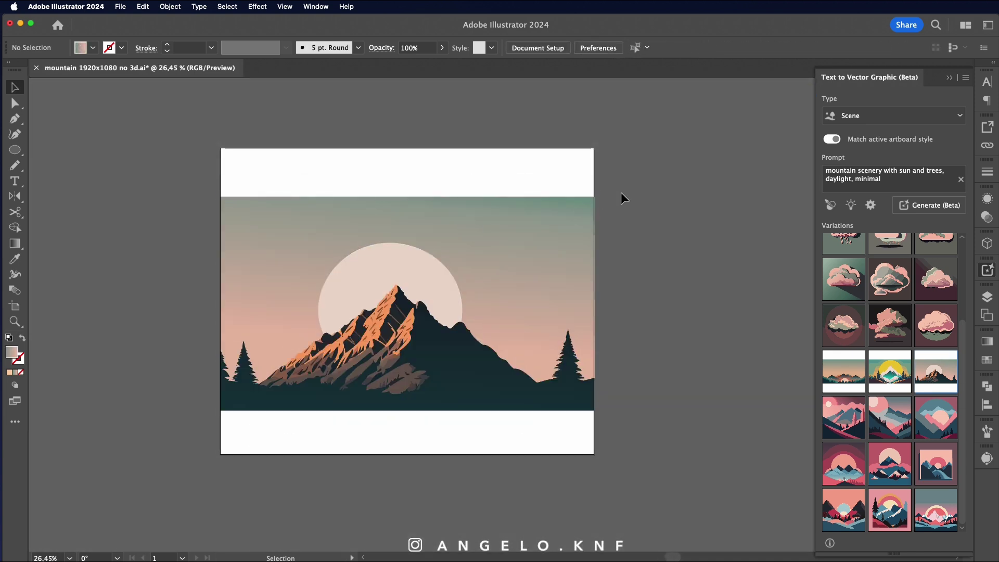
Step: Isolate the scene group and extend the sky shape's two upper corner points to the artboard's top edge
double_click(554, 225)
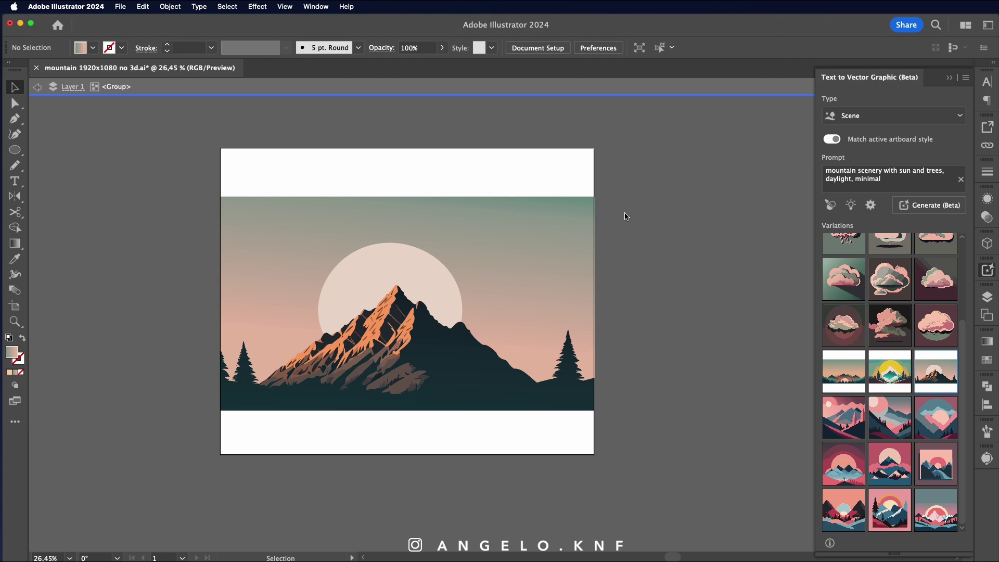
key("a")
left_click(593, 198)
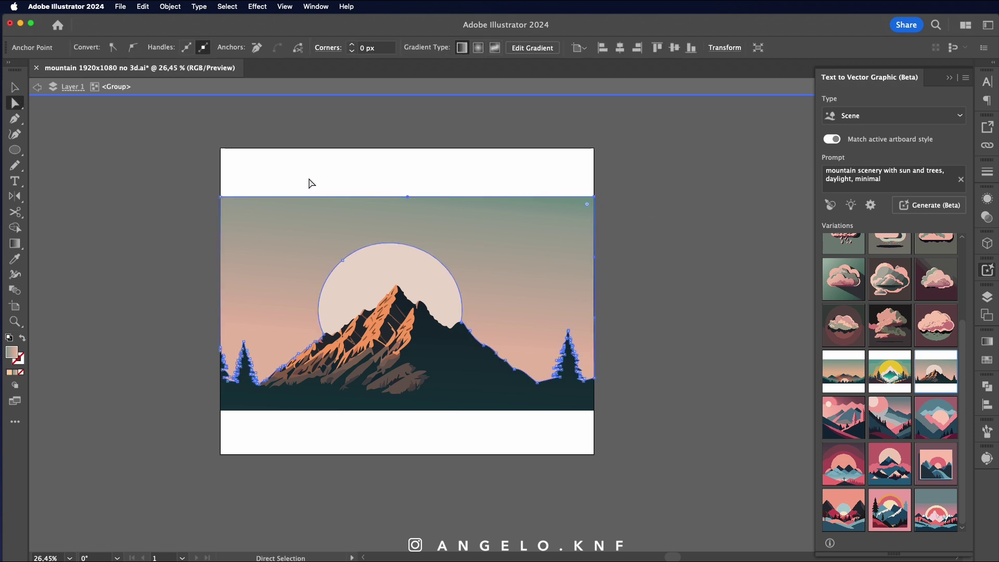
left_click(221, 198, "shift")
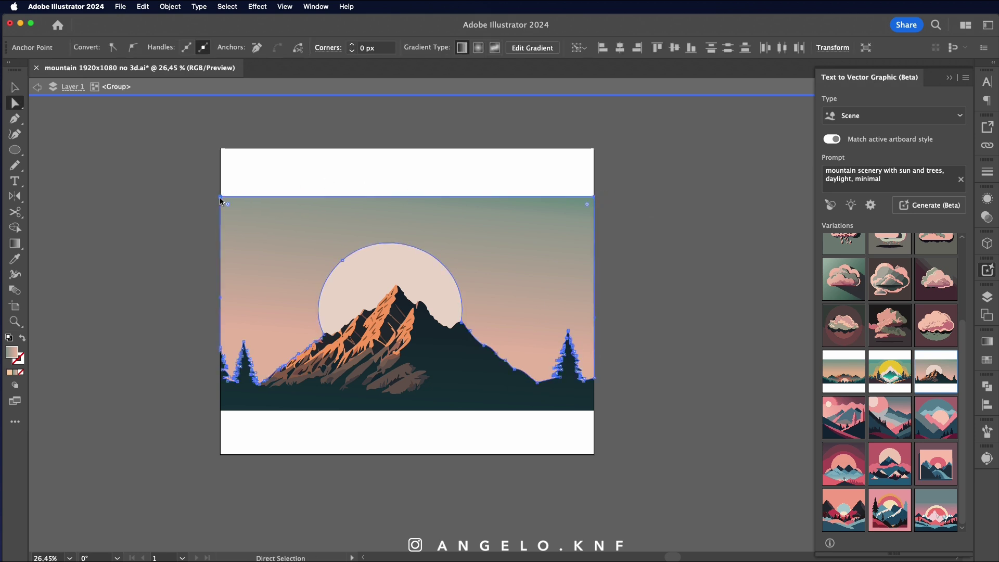
left_click_drag(221, 198, 220, 148)
Step: Extend the dark ground's two lower corner points to the artboard's bottom edge and exit the group's isolation
left_click(220, 411)
left_click(594, 410, "shift")
left_click_drag(594, 410, 594, 454)
key("Escape")
key("v")
Step: Ungroup the mountain scene so its sky and foreground become separate objects in Layer 1
left_click(435, 285)
left_click(987, 297)
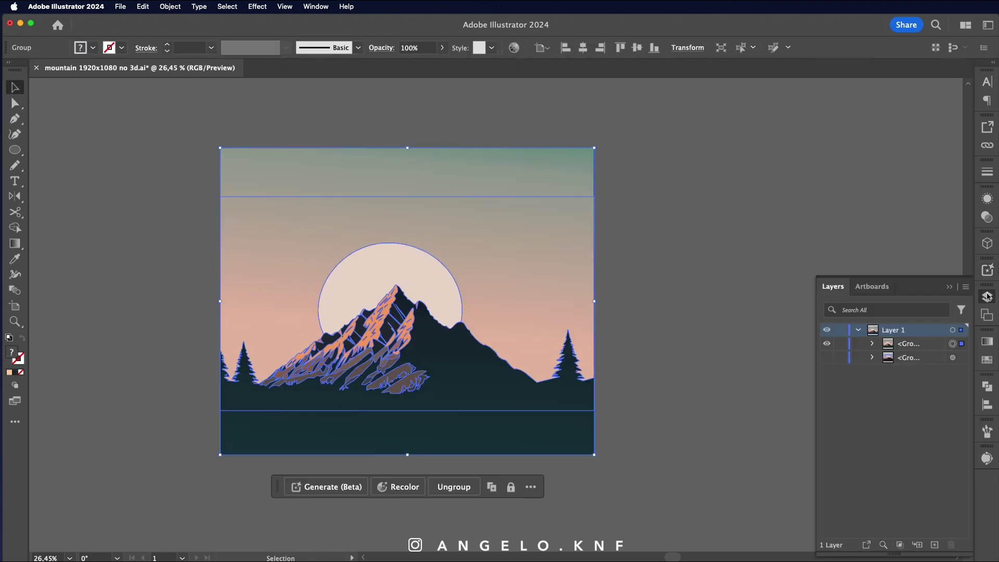
left_click(872, 344)
right_click(546, 225)
left_click(572, 386)
right_click(511, 276)
left_click(536, 428)
scroll(911, 397, "down", 3)
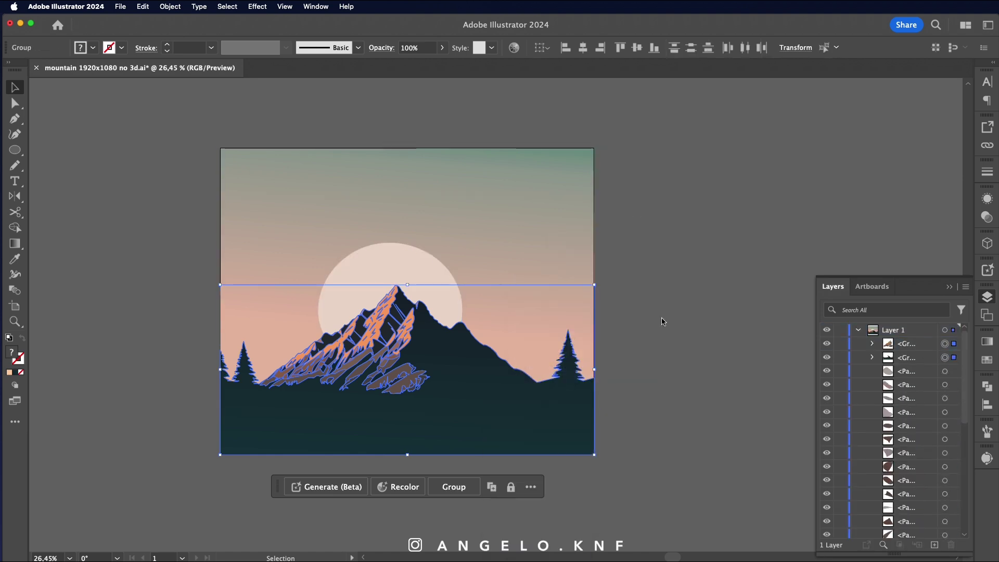
Step: Ungroup the remaining nested groups in the mountain and foreground until the pieces are individual paths
key("super+shift+g")
key("super+a")
key("super+z")
key("super+z")
key("super+shift+g")
key("super+shift+g")
left_click(351, 344)
key("super+shift+g")
key("super+a")
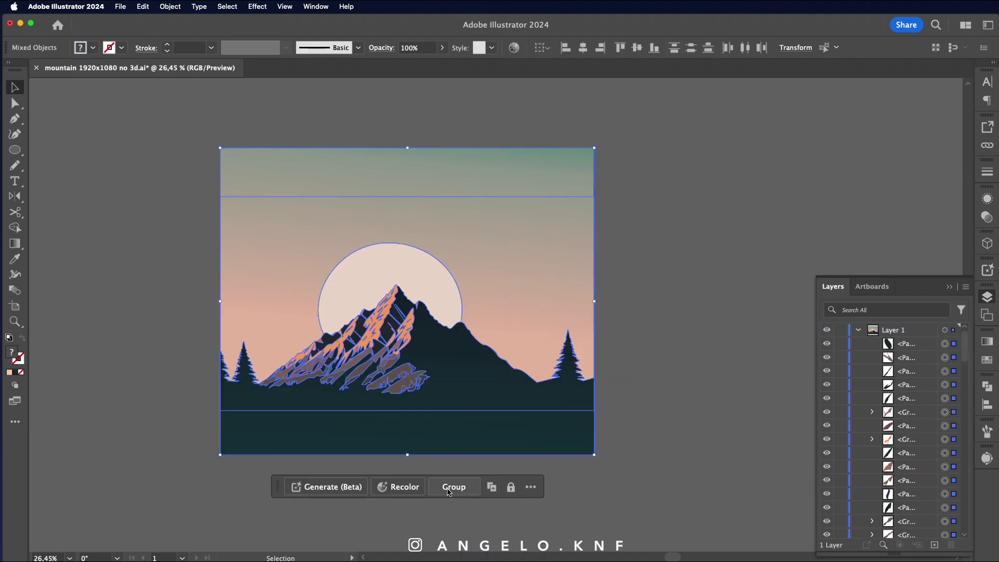
left_click(393, 346)
key("super+shift+g")
left_click(396, 378)
left_click(397, 409)
left_click(359, 372)
left_click(383, 417)
key("super+a")
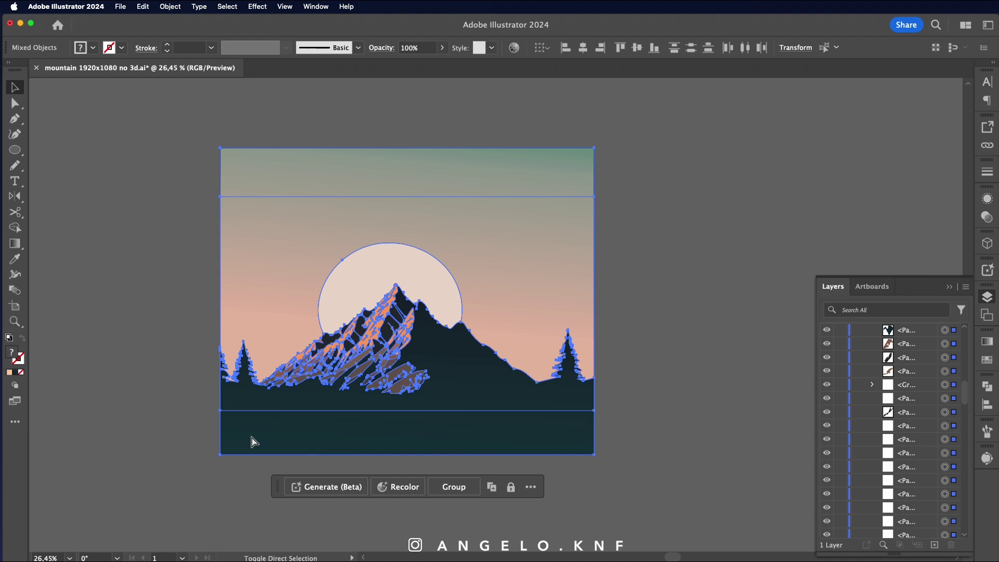
left_click(699, 365)
Step: Fill the gradient sky shape with solid light blue #85B7DD
left_click(520, 237)
double_click(12, 353)
left_click(817, 189)
left_click(701, 145)
left_click(928, 126)
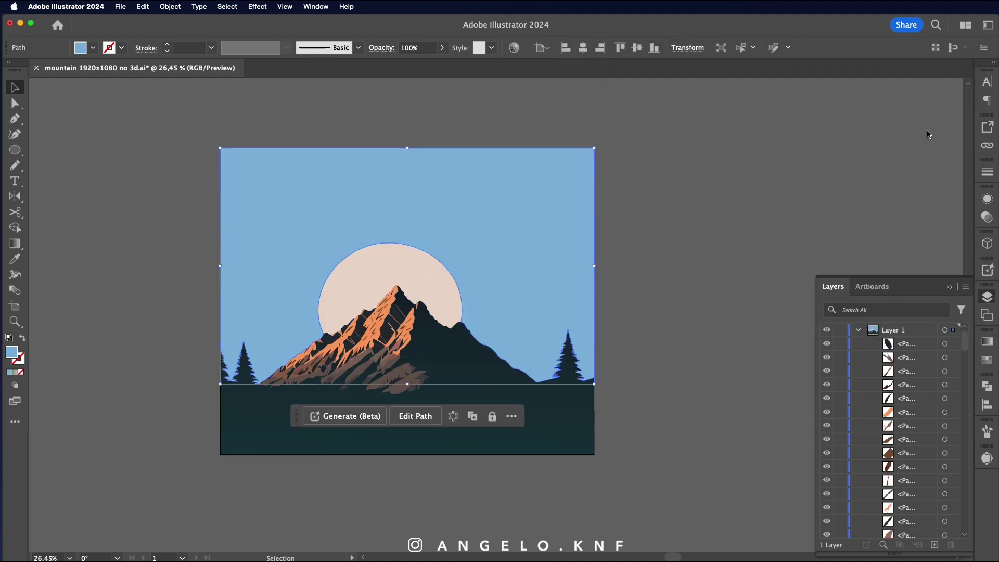
Step: Find the sky path in the layer list and shift its fill to a slightly different blue
left_click(859, 330)
left_click(859, 330)
left_click_drag(964, 339, 966, 524)
double_click(11, 352)
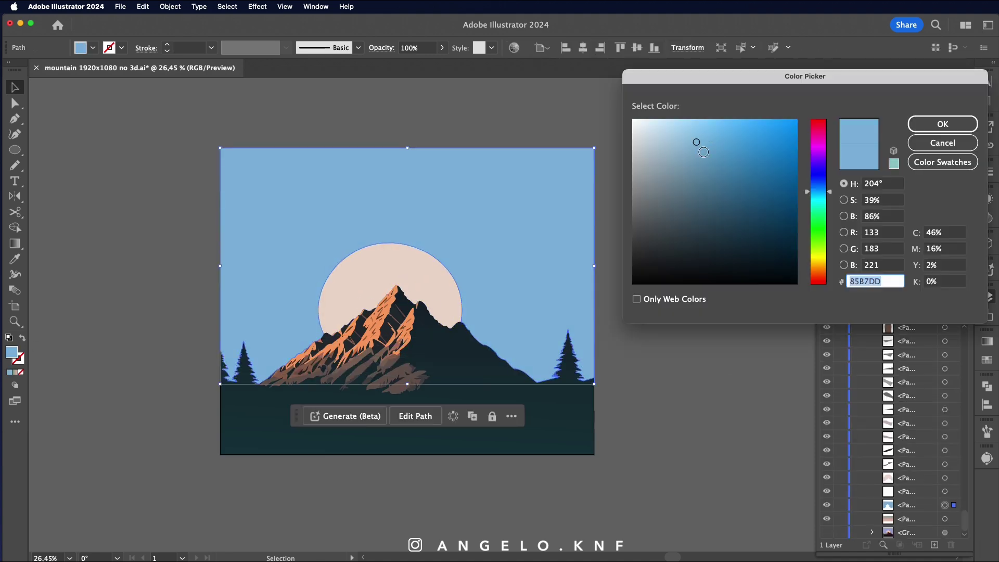
left_click_drag(704, 151, 703, 145)
left_click(929, 125)
Step: Delete the pale sun, the leftover background pieces and the old sky shape
left_click_drag(435, 281, 554, 230)
left_click(396, 266)
key("Delete")
left_click(536, 224)
key("Delete")
left_click(441, 236)
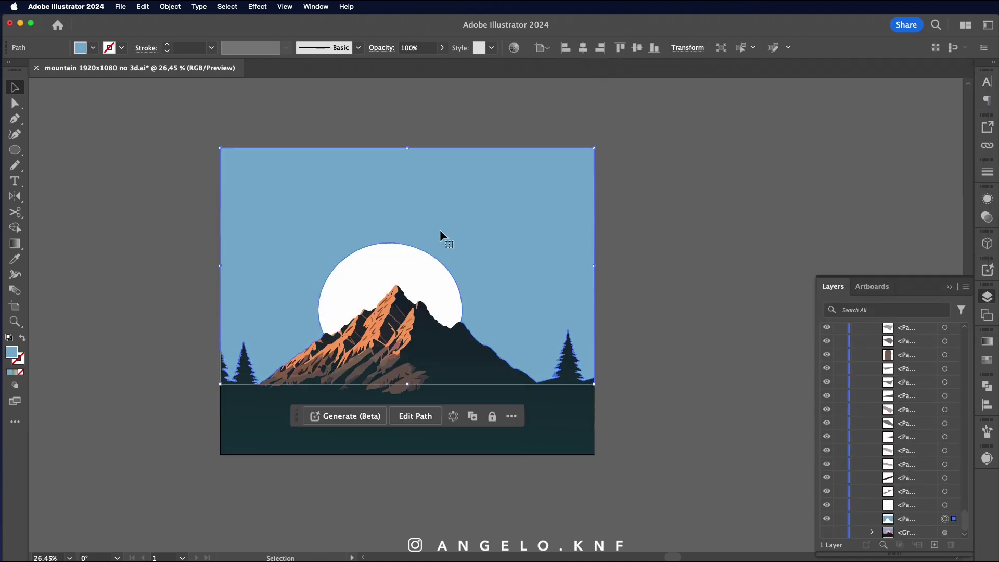
key("Delete")
Step: Draw a blue rectangle covering the whole artboard and send it to the back as the new sky
key("m")
left_click_drag(220, 148, 595, 454)
key("super+shift+[")
key("super+shift+a")
Step: Draw a large circle with the Ellipse tool over the mountain peak and fill it with soft pink
left_click(15, 150)
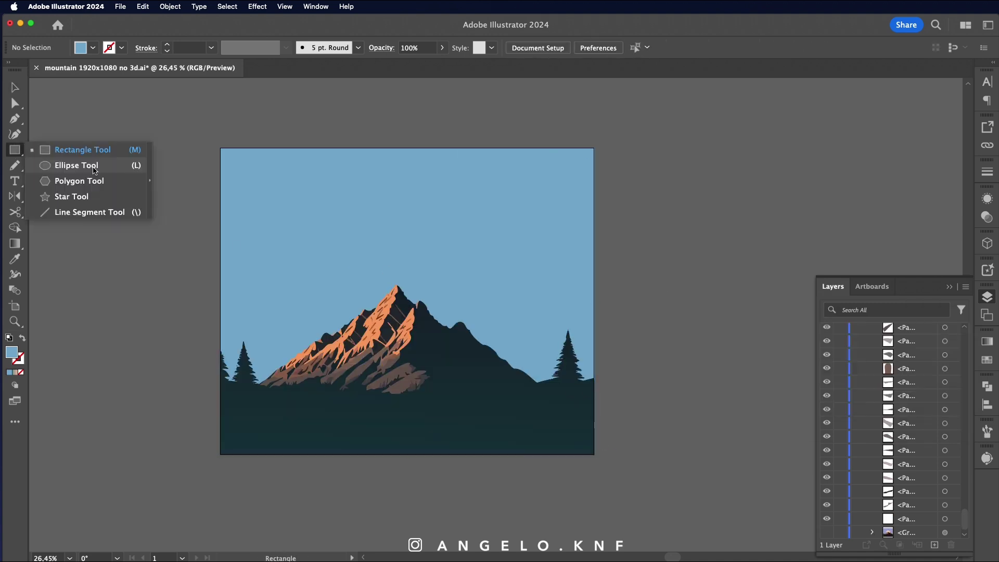
left_click(93, 169)
left_click_drag(317, 230, 480, 374)
double_click(11, 352)
left_click_drag(819, 190, 819, 282)
left_click(676, 137)
left_click(929, 125)
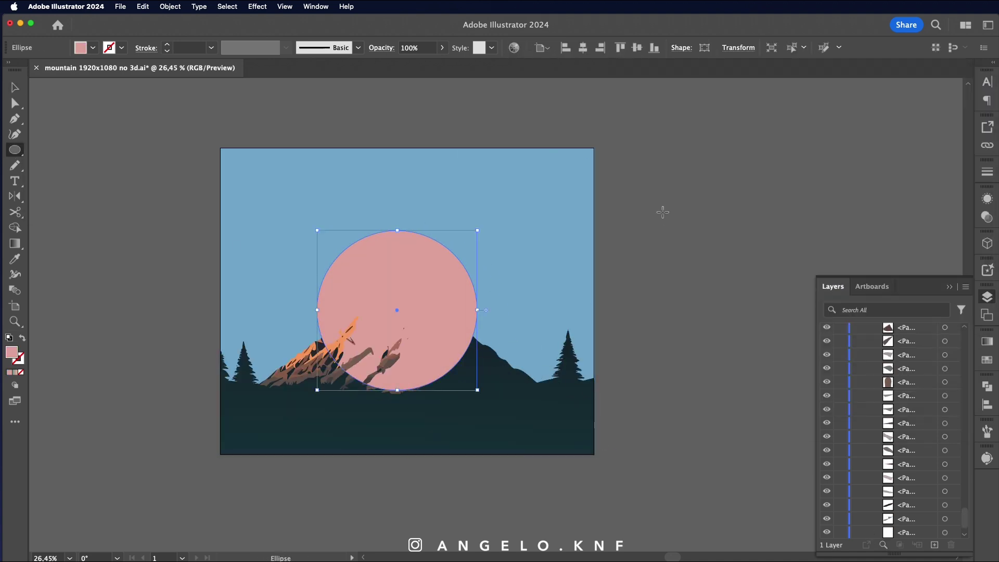
Step: Send the pink sun circle behind the mountain and deselect it
key("super+[")
key("v")
left_click(663, 213)
Step: Duplicate the dark ground silhouette and cut the copy down to its right-hand pine tree using the Pencil tool
left_click_drag(437, 333, 624, 180)
left_click_drag(423, 251, 313, 323)
left_click(14, 165)
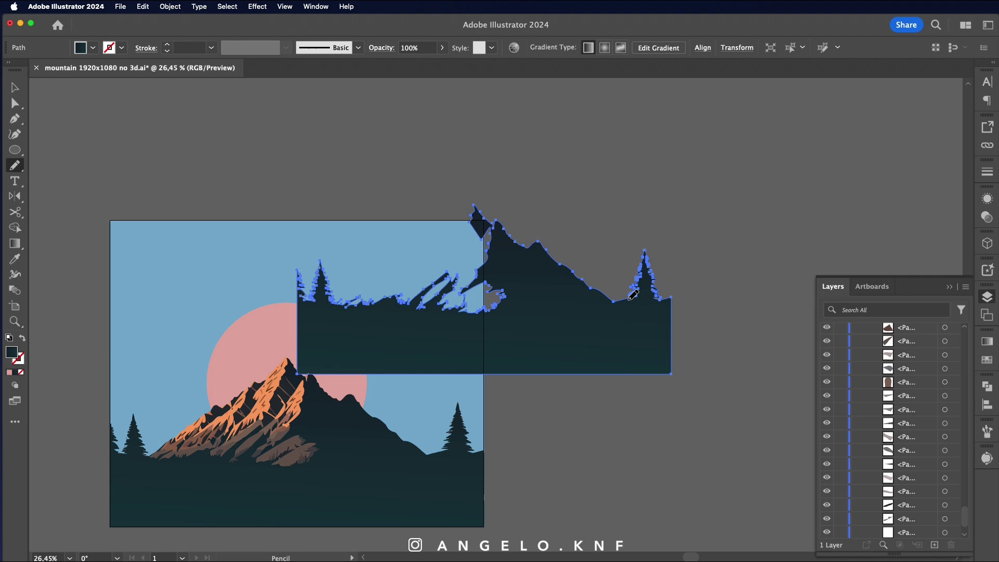
left_click_drag(629, 300, 660, 298)
Step: Place the separated pine beside the scene's right-hand tree and put a copy on the mountain's right slope
key("v")
left_click_drag(645, 286, 570, 345)
mouse_move(569, 345)
left_mouse_down()
mouse_move(699, 281)
mouse_move(695, 333)
mouse_move(477, 348)
mouse_move(509, 354)
left_mouse_up()
Step: Recolor the ground silhouette very dark brown using a pasted color value
left_click(547, 417)
double_click(12, 352)
key("super+v")
key("Return")
Step: Copy the slope's pine tree to the mountain's left flank, arranged behind the rock, and fill it with brown
left_click_drag(509, 354, 366, 329)
key("super+[")
double_click(12, 352)
left_click(736, 237)
key("Return")
left_click(685, 330)
left_click(654, 267)
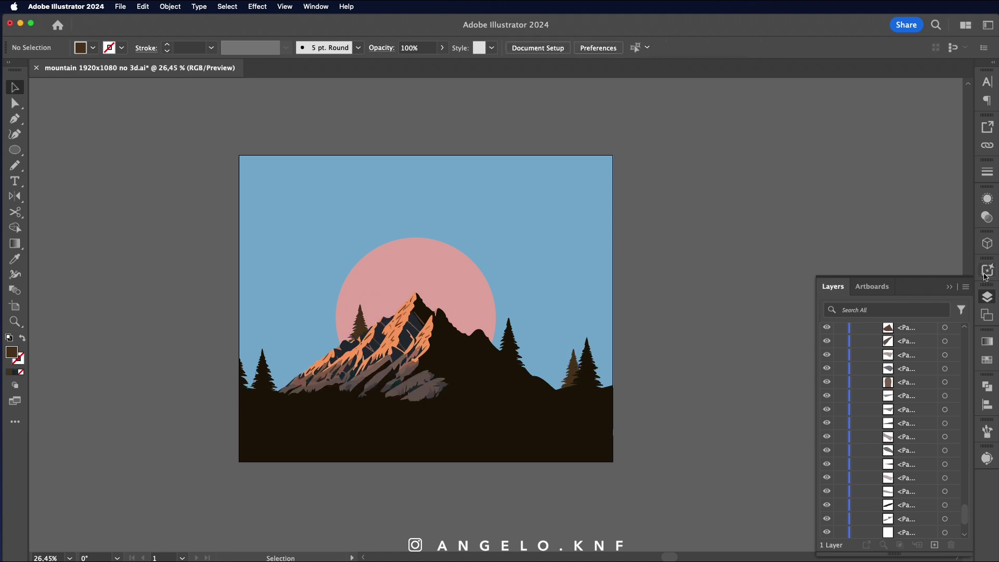
Step: Generate a cloud graphic from the prompt "cloud white coloured minimal" with the Scene type
left_click(986, 273)
triple_click(896, 180)
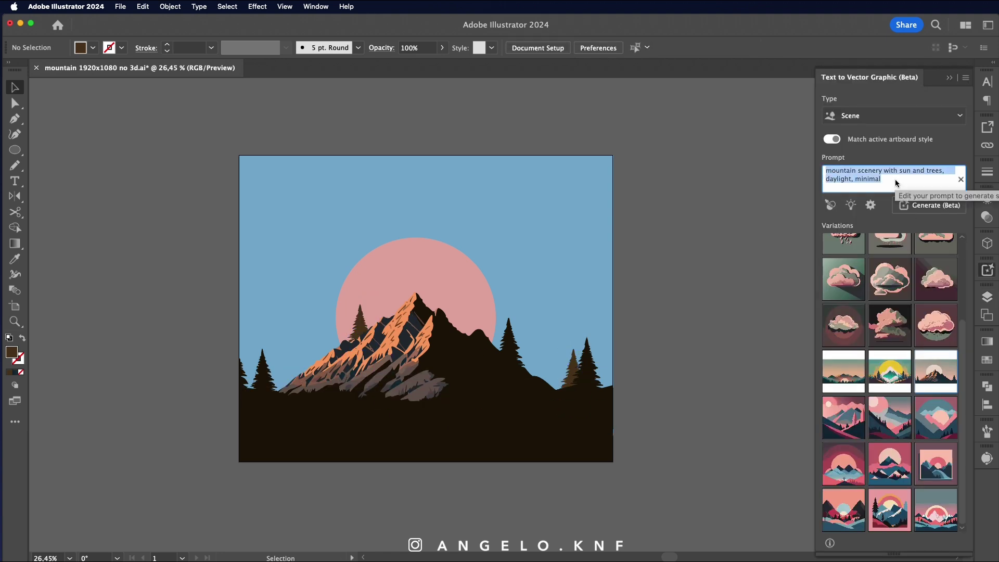
left_click(895, 183)
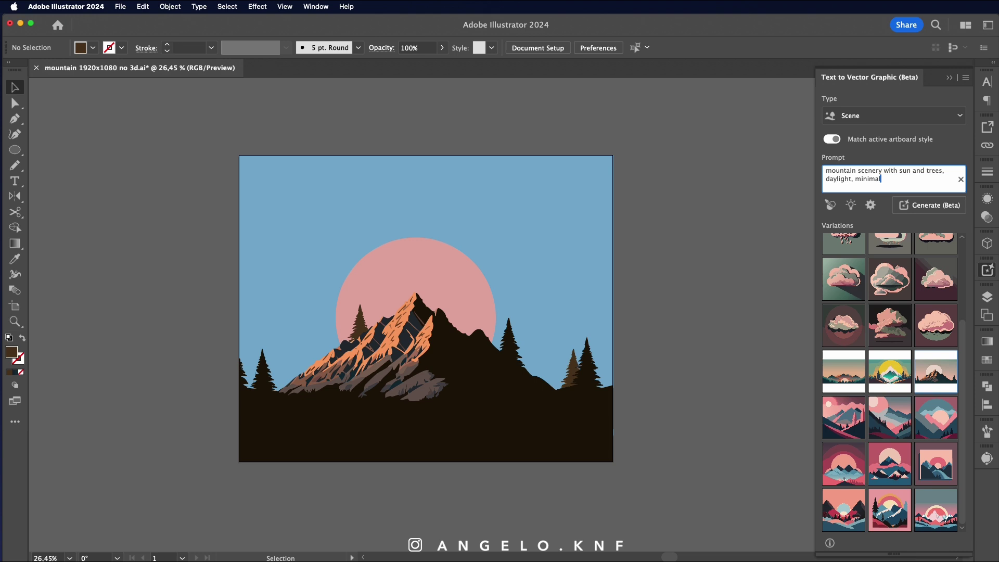
key("super+Tab")
key("super+Tab")
type("cloud white")
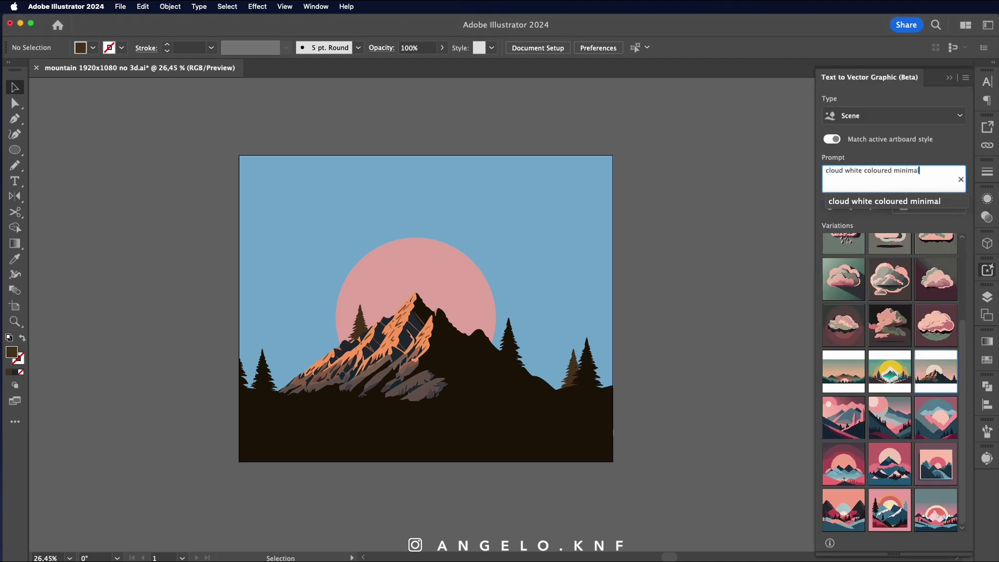
key("Return")
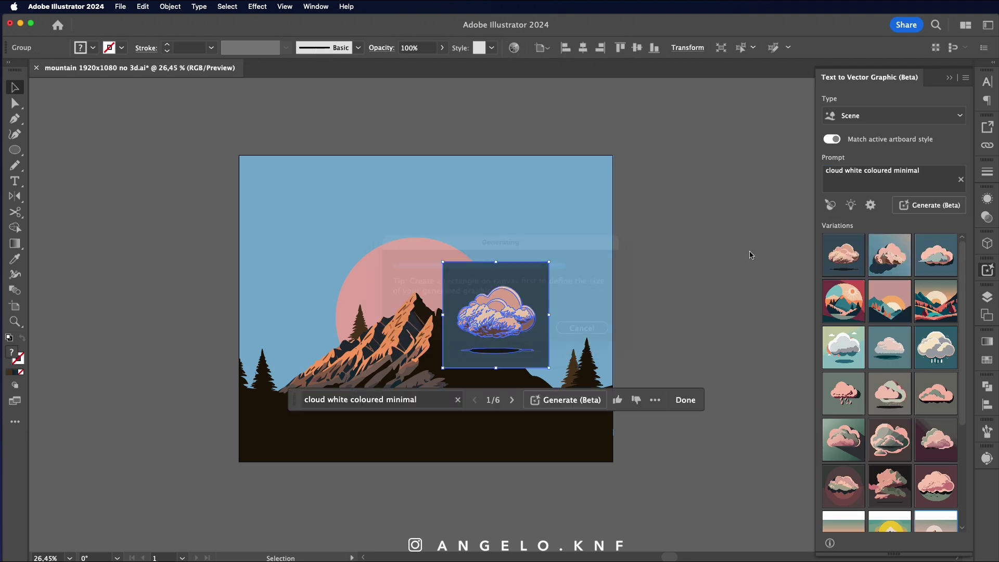
left_click(675, 273)
scroll(516, 303, "up", 5)
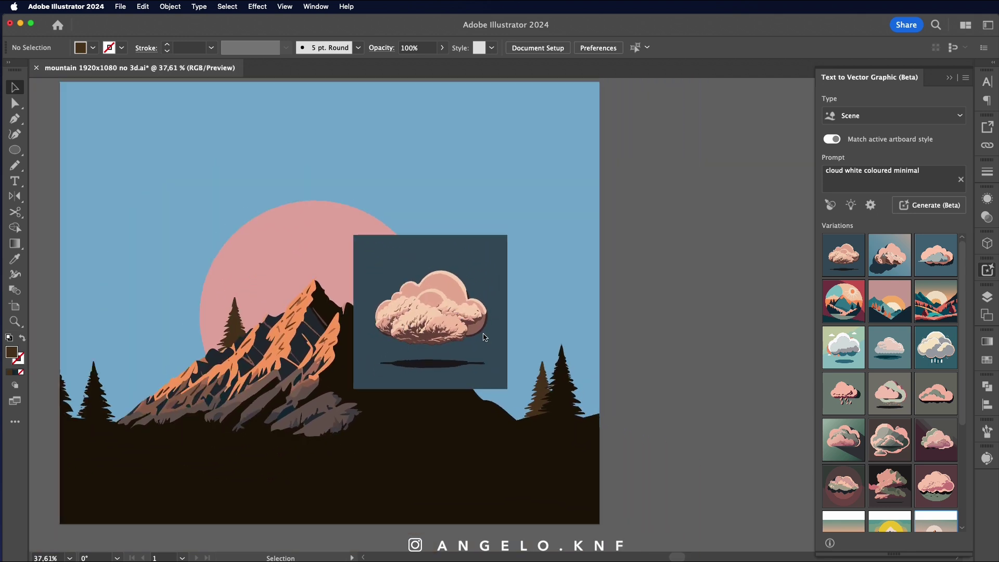
Step: Move the generated cloud scene off the artboard and switch it to the third variation
left_click_drag(484, 337, 682, 301)
scroll(682, 300, "up", 1)
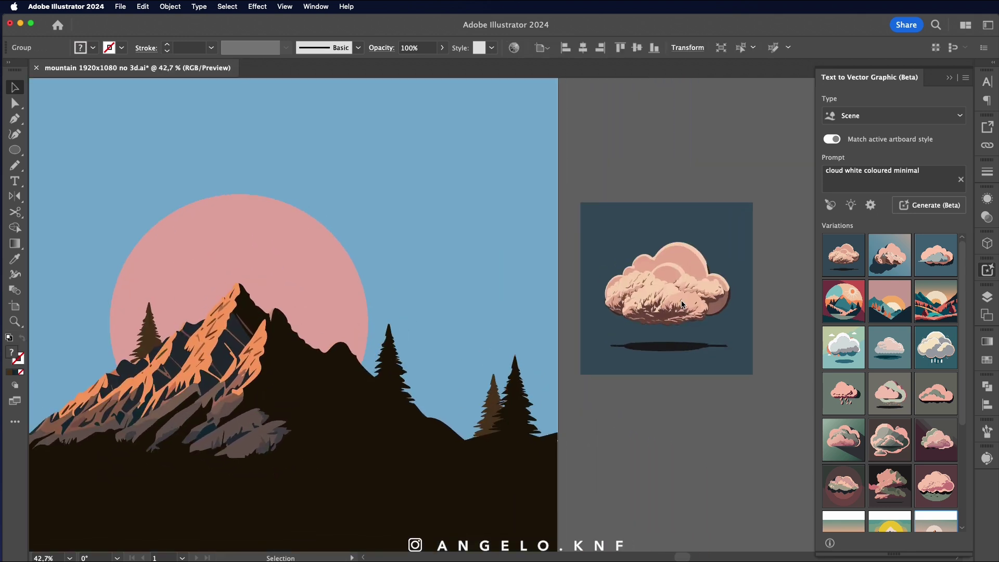
scroll(681, 304, "up", 4)
scroll(693, 305, "right", 2)
left_click(936, 255)
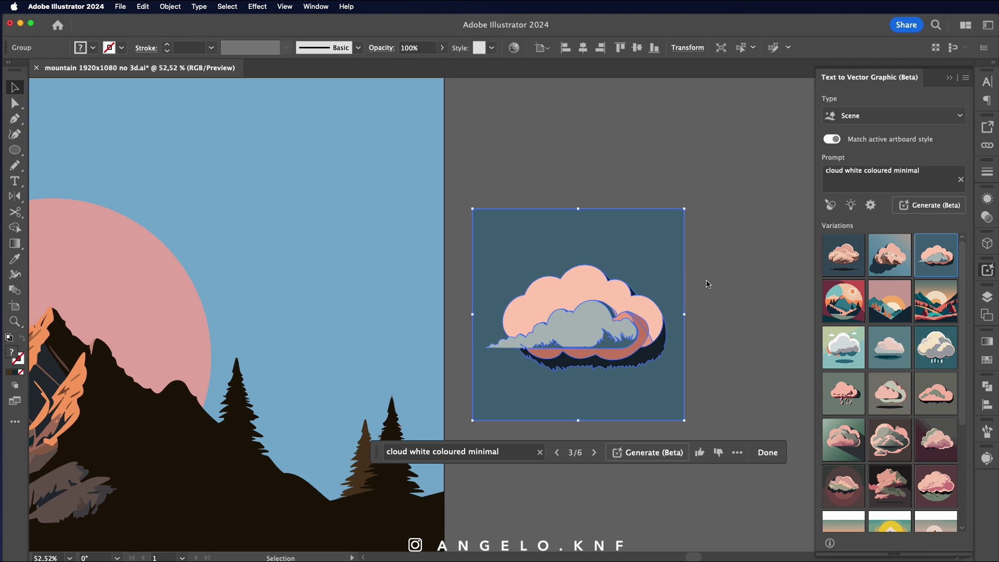
left_click(706, 283)
Step: Delete the cloud scene's background, grey inner cloud and dark shading pieces, keeping only the light pink upper part
scroll(707, 276, "down", 3)
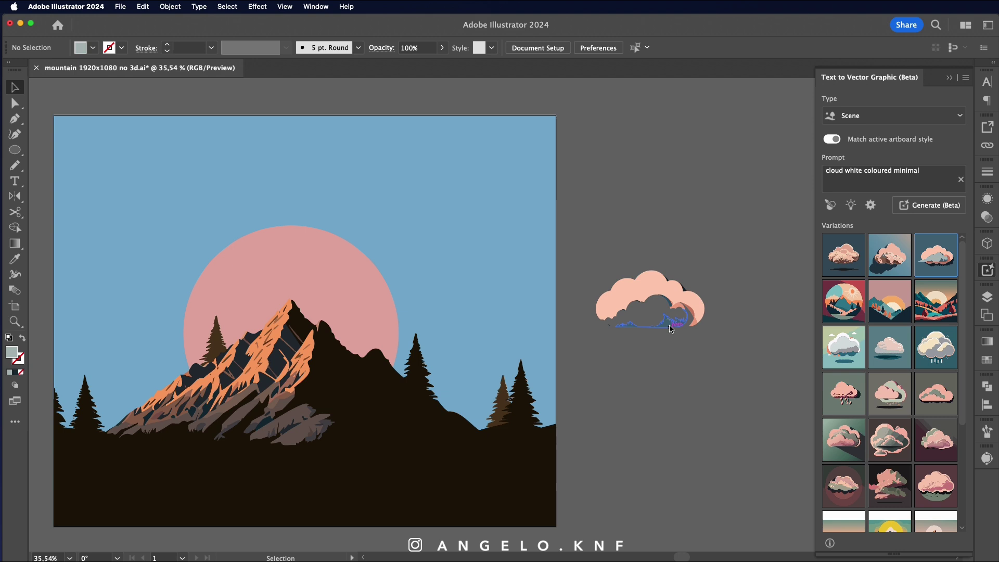
left_click_drag(674, 341, 698, 277)
scroll(698, 276, "up", 5)
left_click(712, 248)
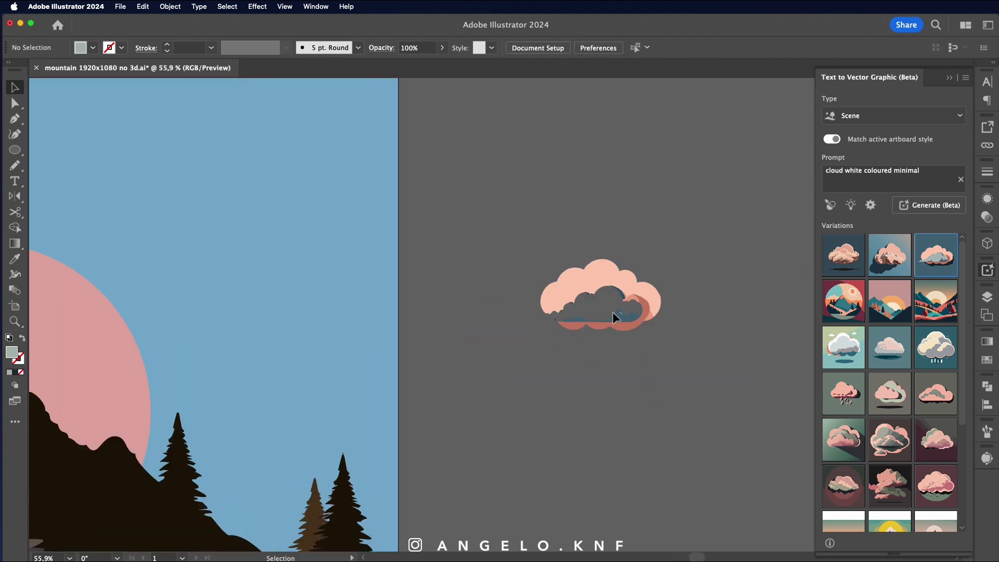
left_click(614, 319)
scroll(615, 318, "up", 3)
key("Delete")
left_click_drag(666, 276, 673, 212)
left_click_drag(606, 265, 706, 314)
key("Delete")
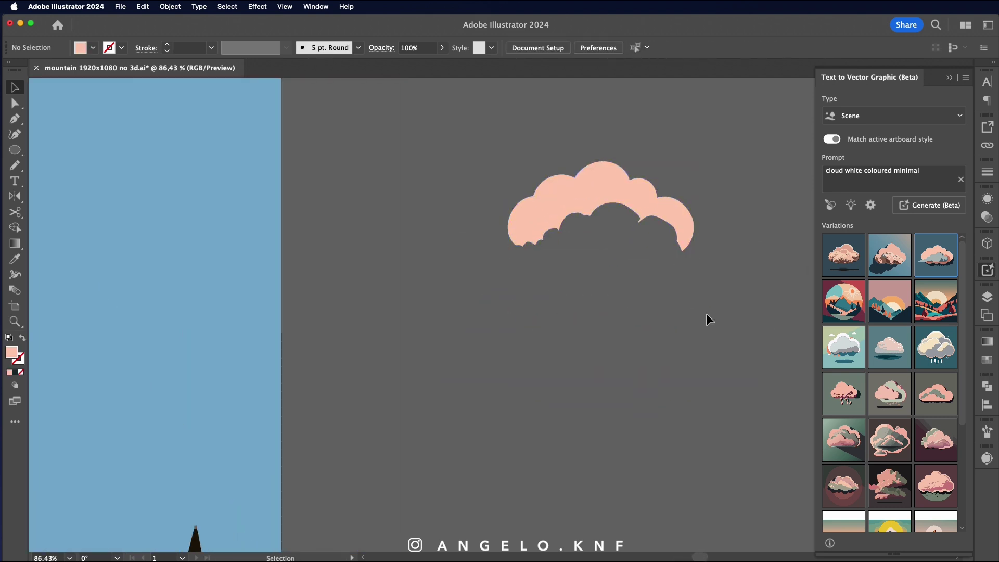
Step: Redraw the pink cloud's underside with the Pencil tool to fill its hollow and give it a nearly flat base
left_click(672, 219)
left_click(15, 166)
left_click_drag(515, 243, 511, 242)
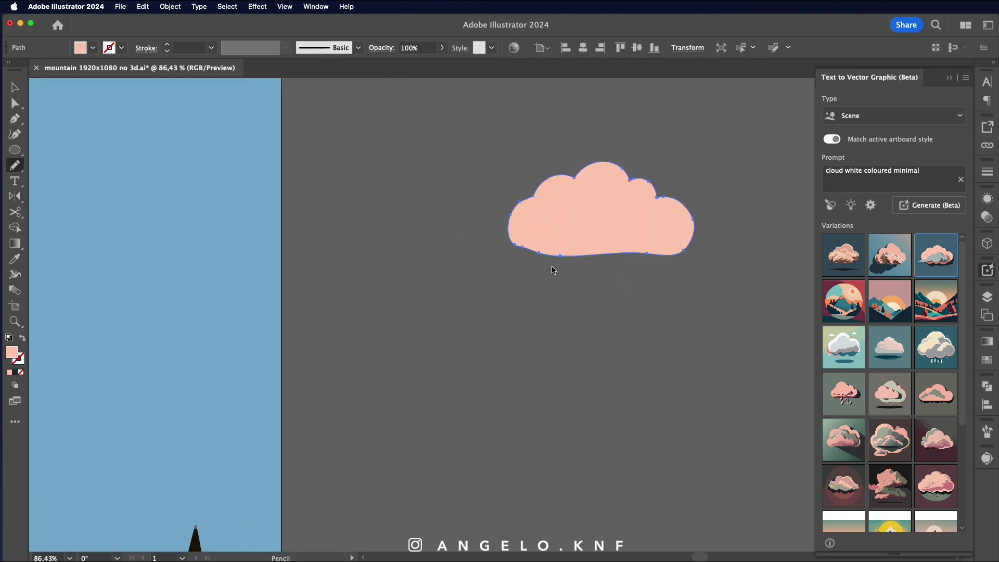
Step: Remove the extra anchor points along the cloud's base and reshape its lower right curve
key("p")
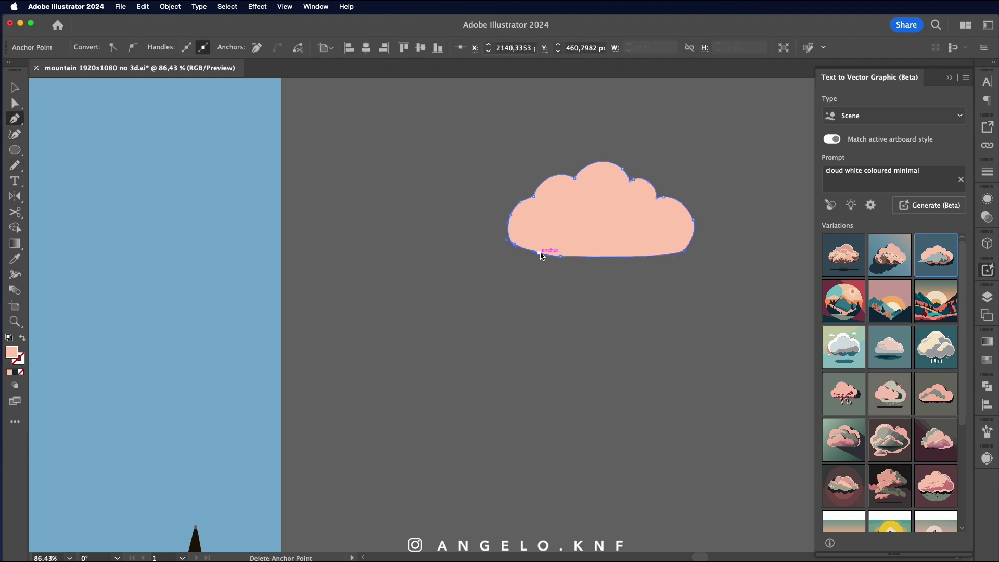
left_click(539, 253)
left_click(560, 256)
left_click(684, 250)
key("a")
mouse_move(695, 229)
left_mouse_down()
mouse_move(732, 267)
mouse_move(684, 241)
left_mouse_up()
left_click(669, 269)
Step: Place the cloud behind the right-hand pines and smaller copies across the sky, filled in white and pale lavender
key("v")
key("super+minus")
key("super+minus")
key("super+minus")
left_click_drag(763, 220, 591, 353)
double_click(11, 352)
type("FFFFFF")
left_click(960, 129)
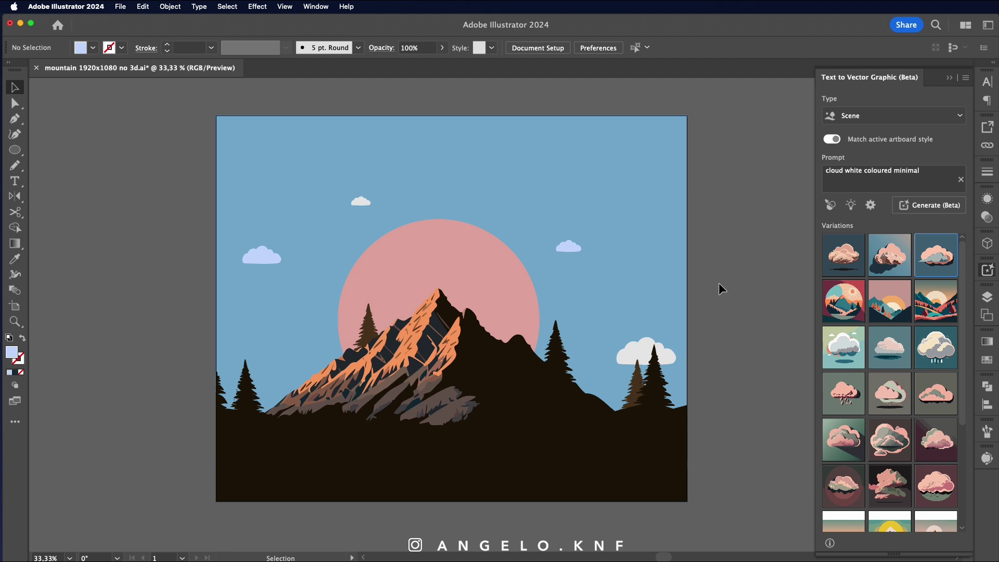
Step: Close the vector graphic generator and look at where the 3D and Materials options are found
left_click(984, 272)
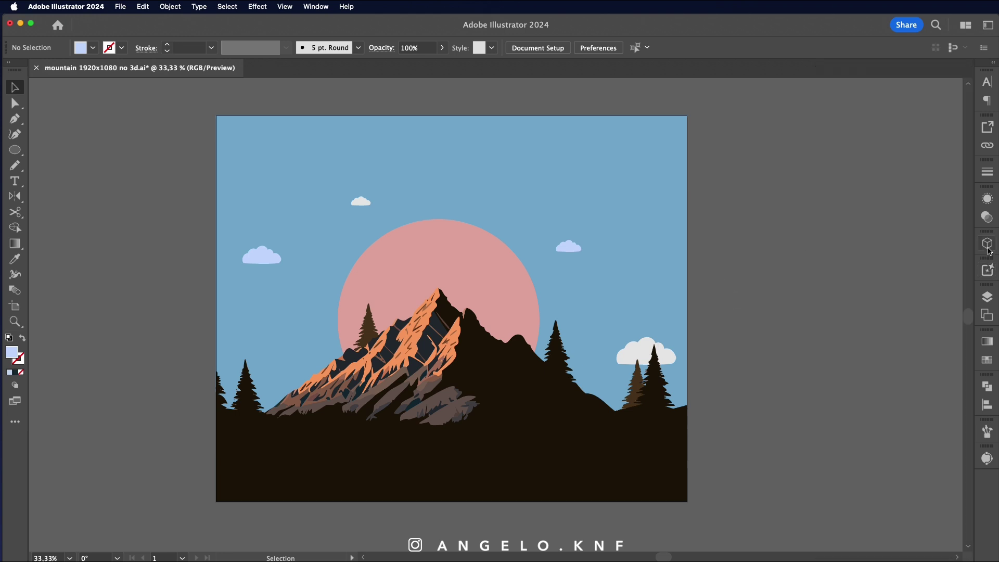
left_click(989, 248)
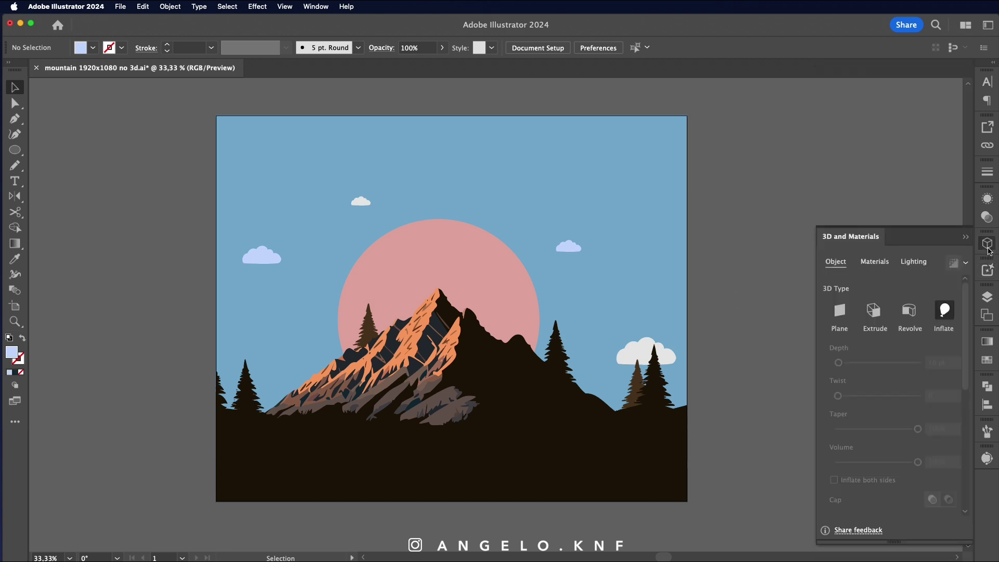
left_click(272, 9)
mouse_move(274, 9)
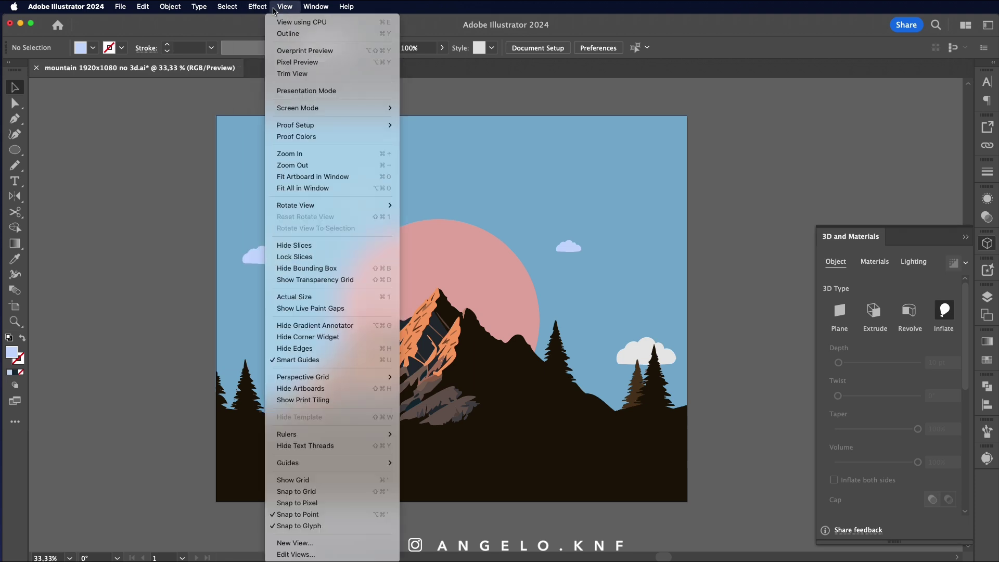
mouse_move(316, 7)
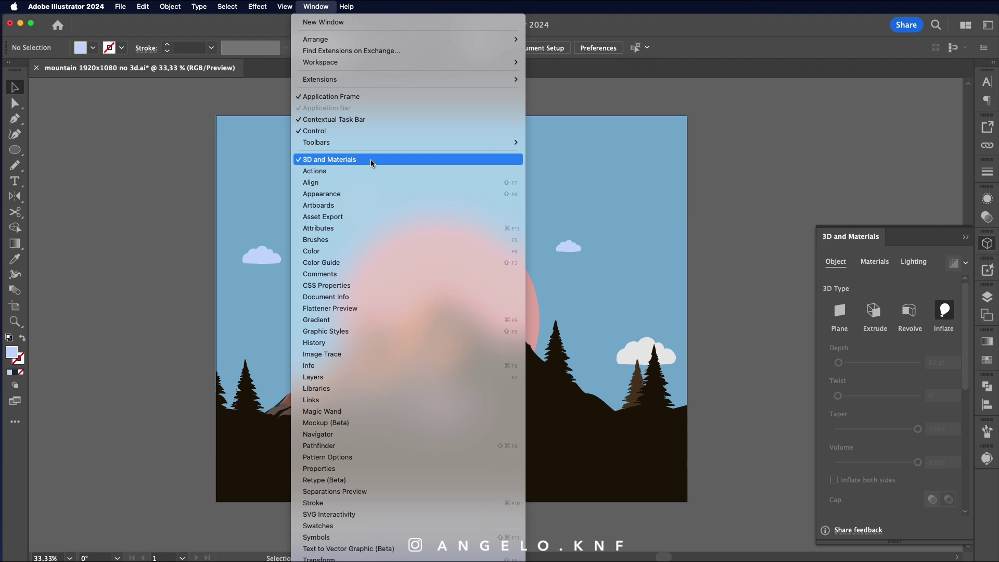
Step: Unite the dark ground silhouette with the dark pines and group the entire artwork
left_click(735, 180)
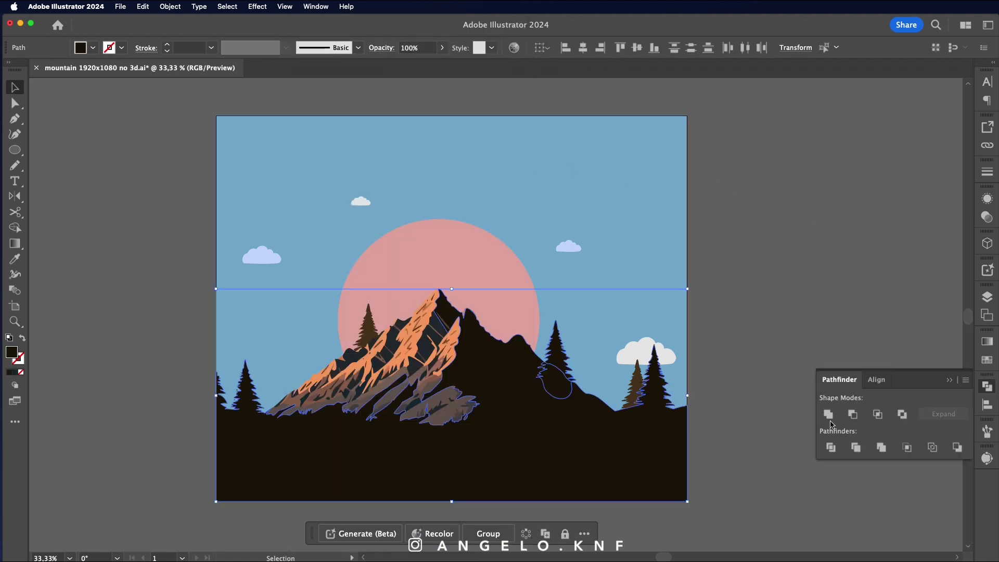
left_click(824, 419)
left_click(714, 364)
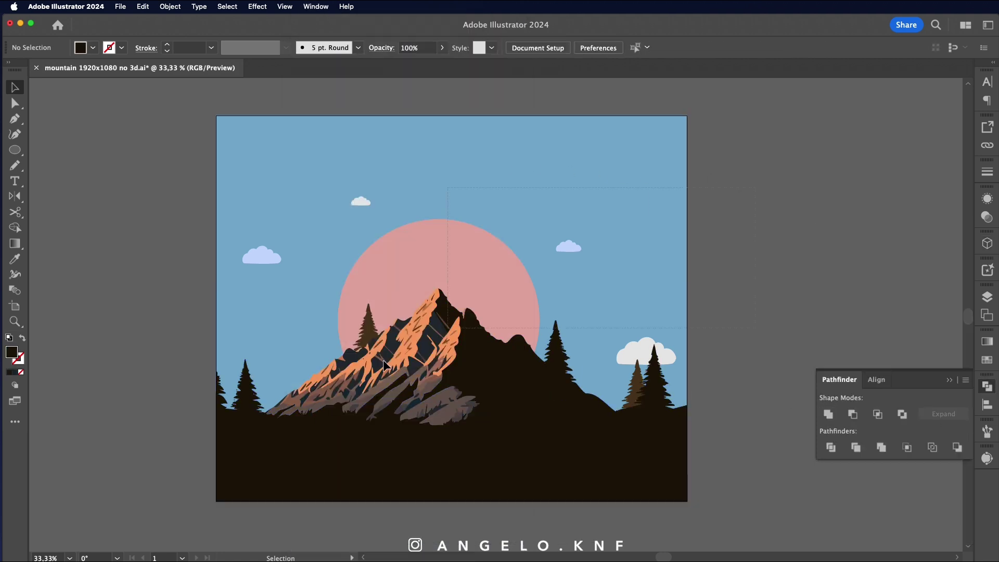
key("super+a")
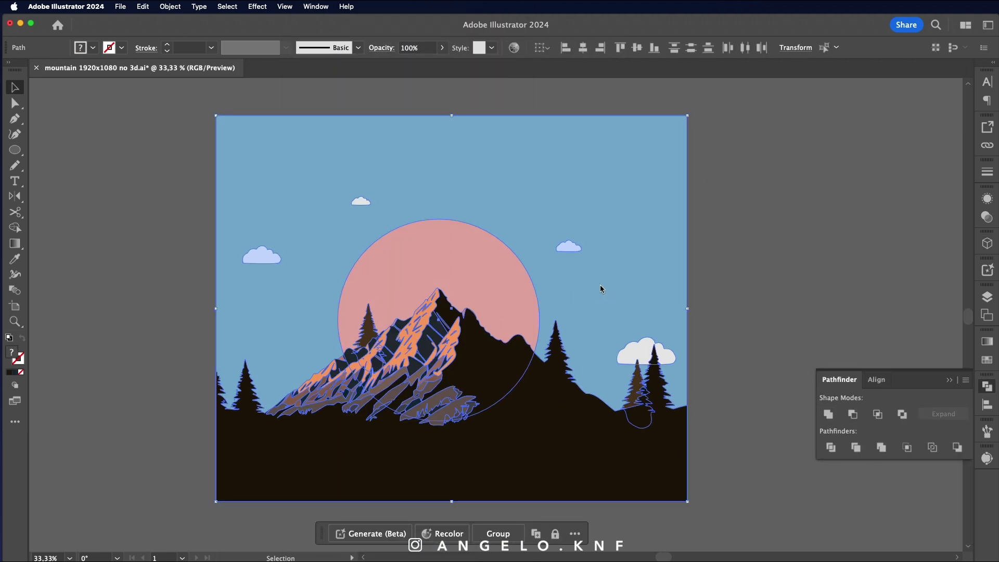
left_click(498, 533)
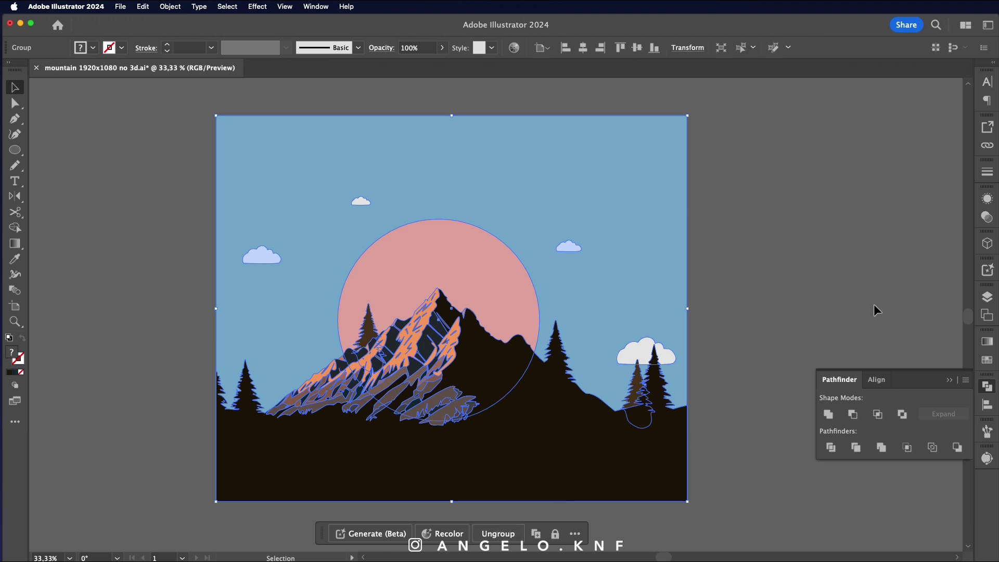
Step: Apply the Inflate 3D type to the grouped artwork and render it with ray tracing
left_click(988, 244)
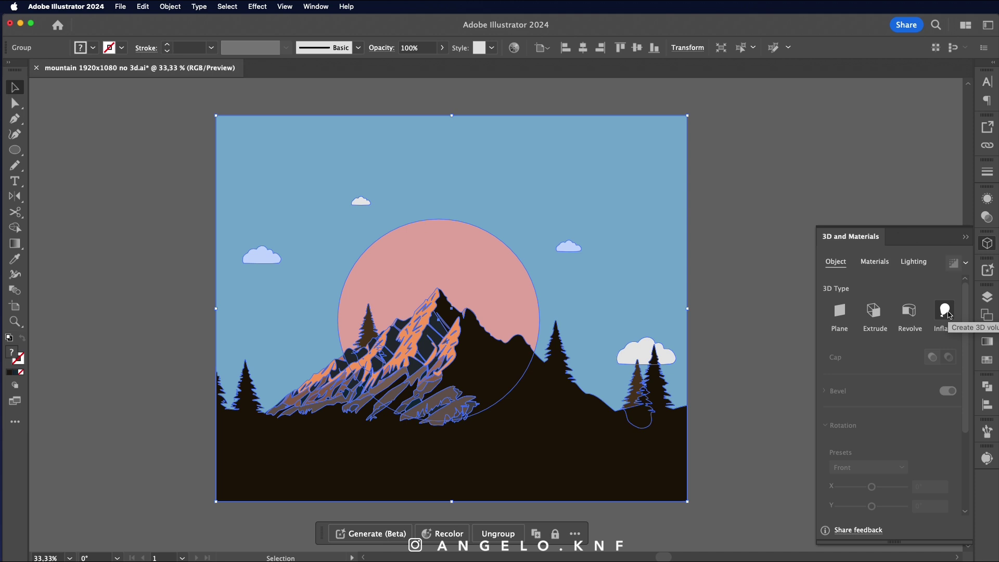
left_click(946, 311)
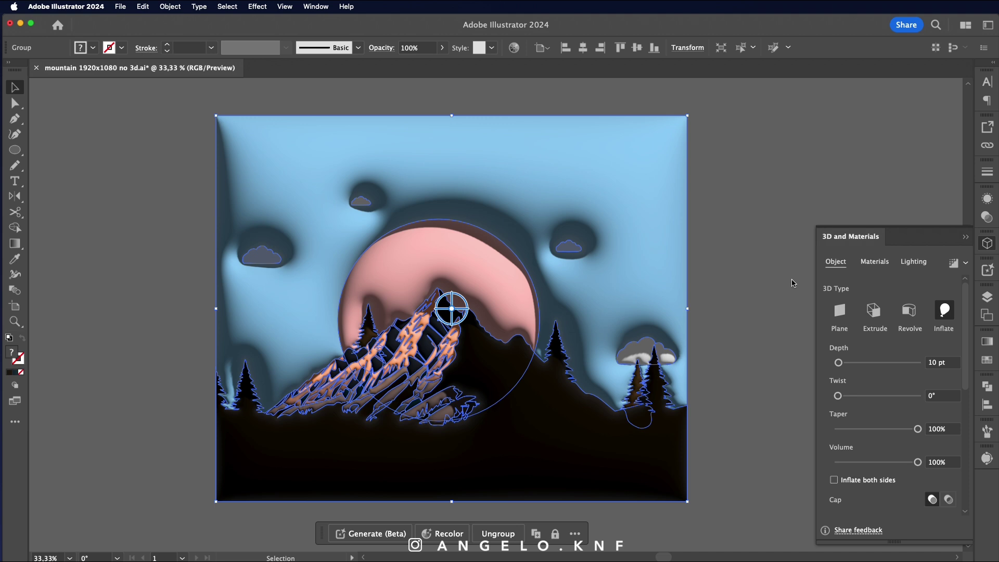
left_click(954, 263)
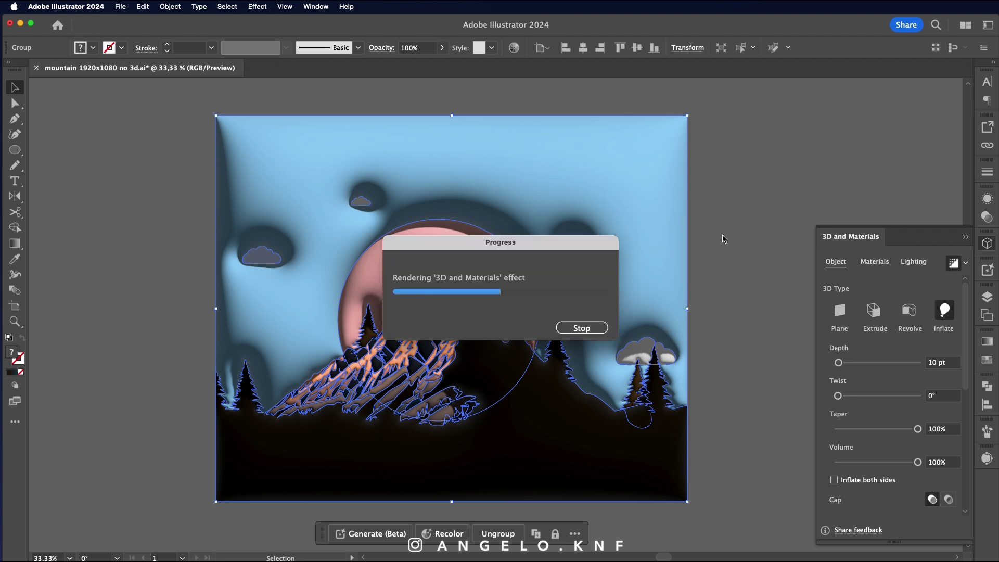
left_click(746, 176)
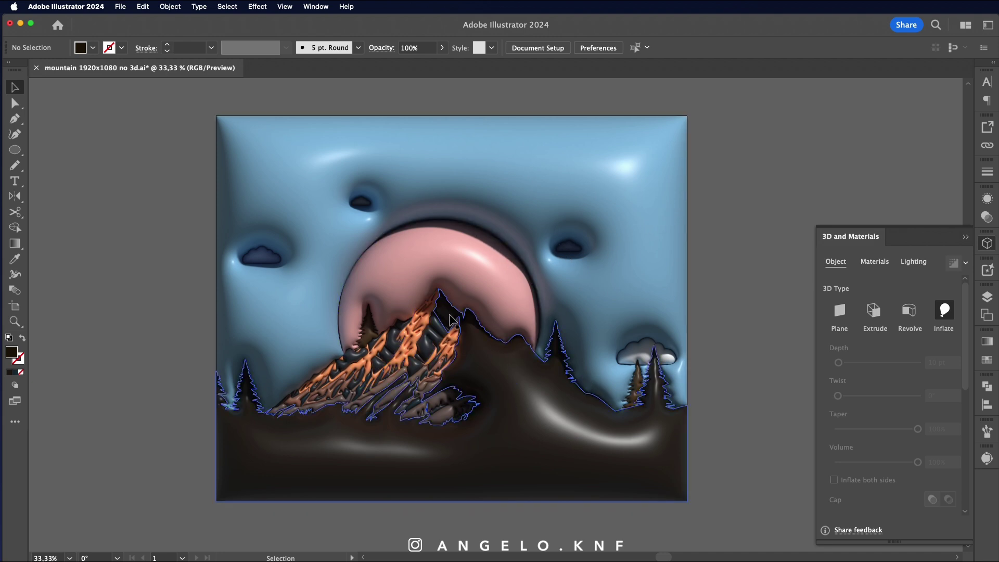
Step: Shift the 3D effect's Light 1 slightly closer to the centre of the lighting sphere
left_click(656, 217)
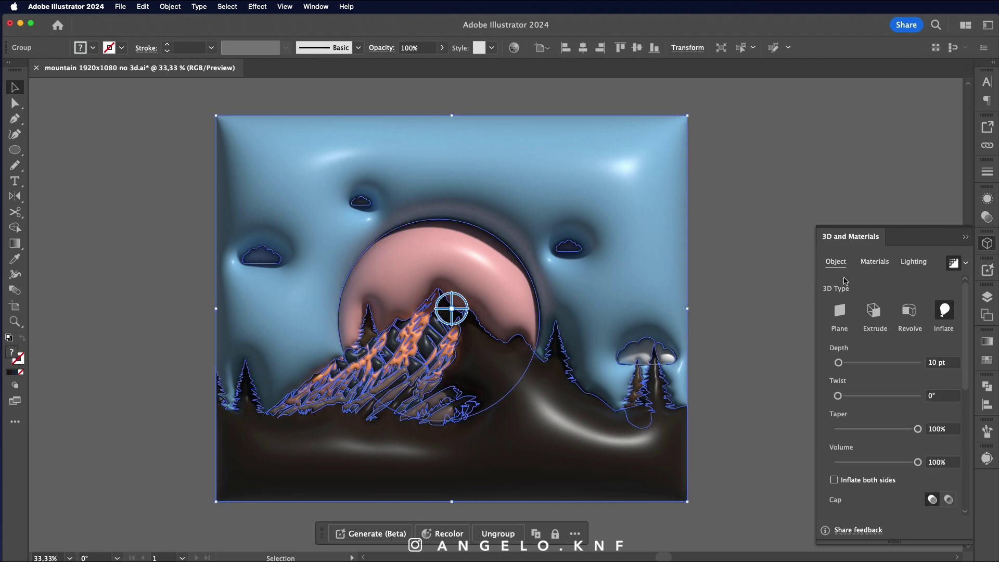
left_click(914, 261)
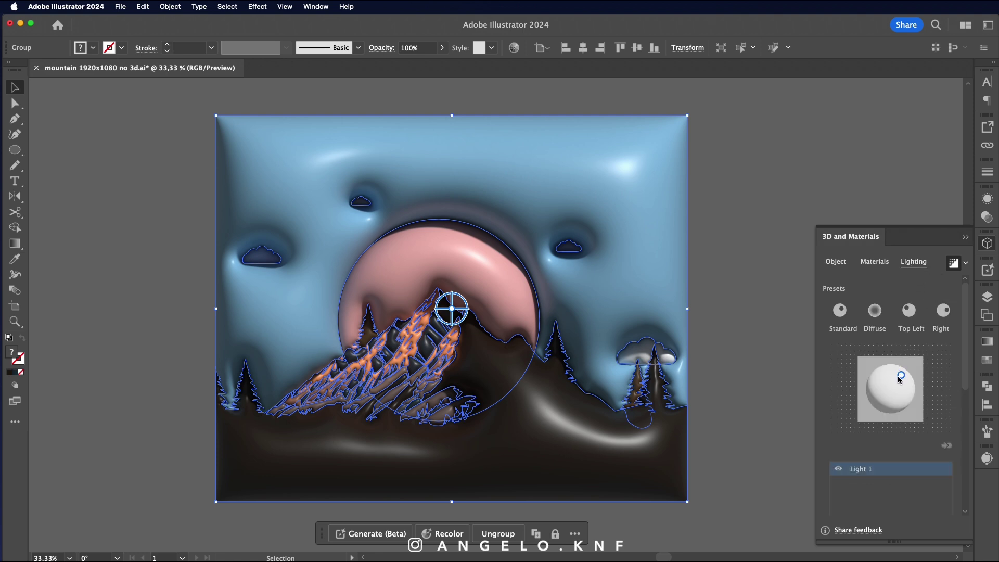
left_click_drag(896, 382, 898, 384)
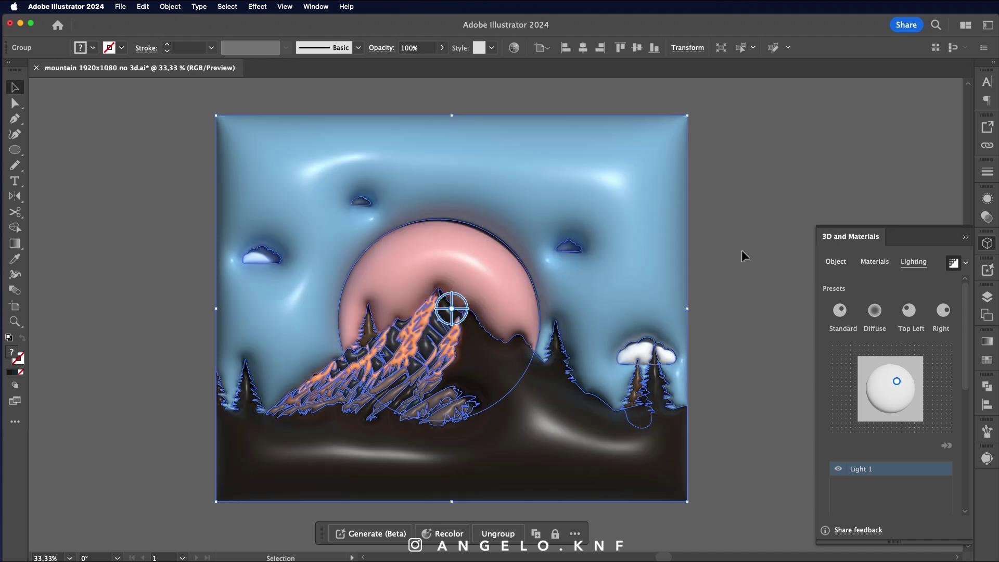
left_click(742, 251)
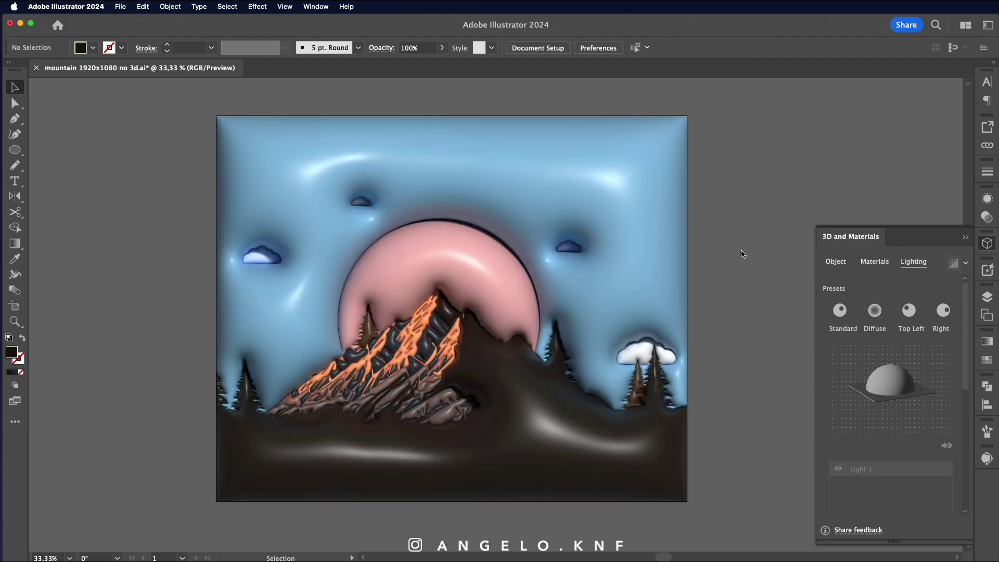